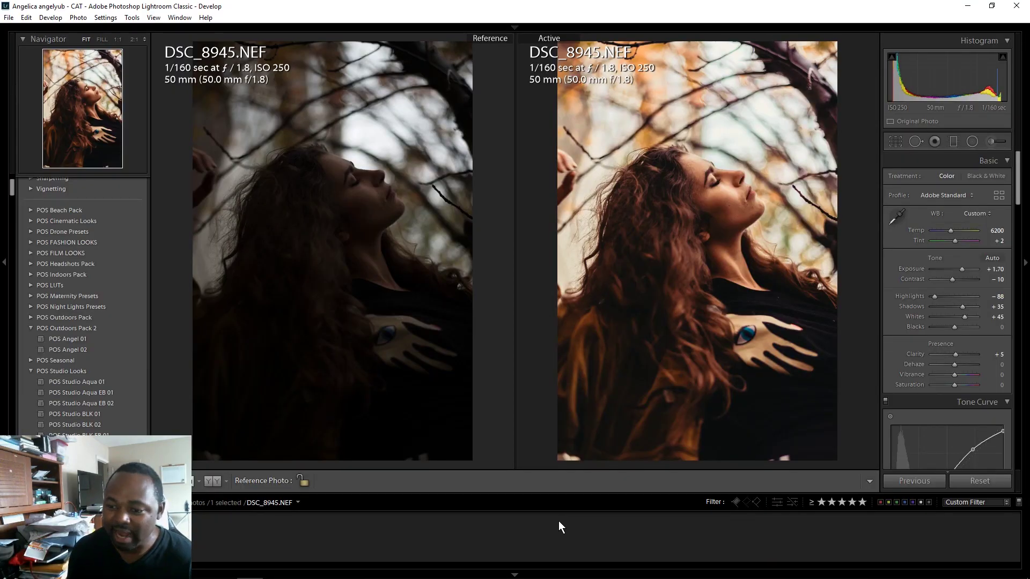
- Leave the Reference view and display the unedited Copy 1 of DSC_8945.NEF on its own
left_click(407, 543)
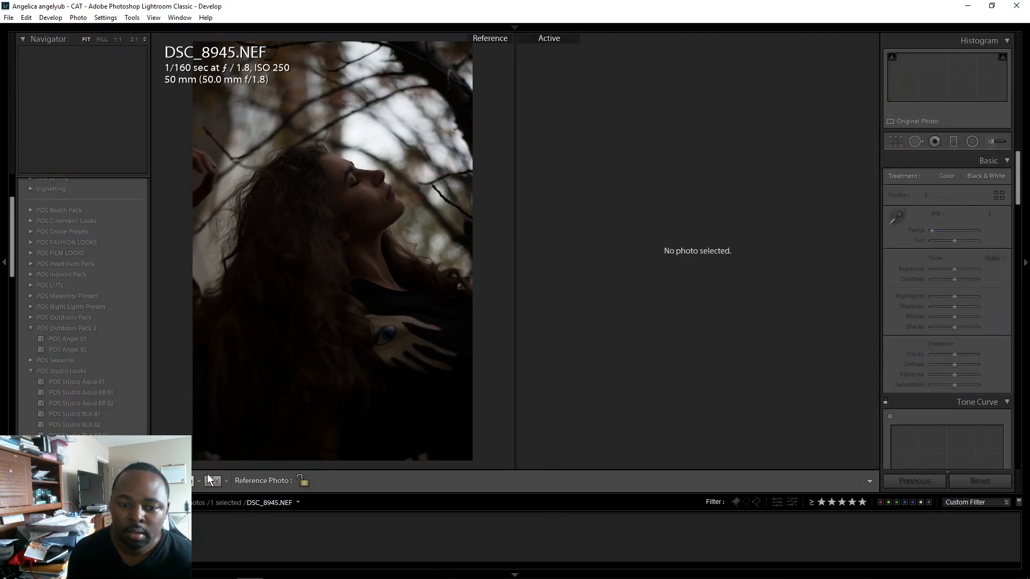
left_click(209, 481)
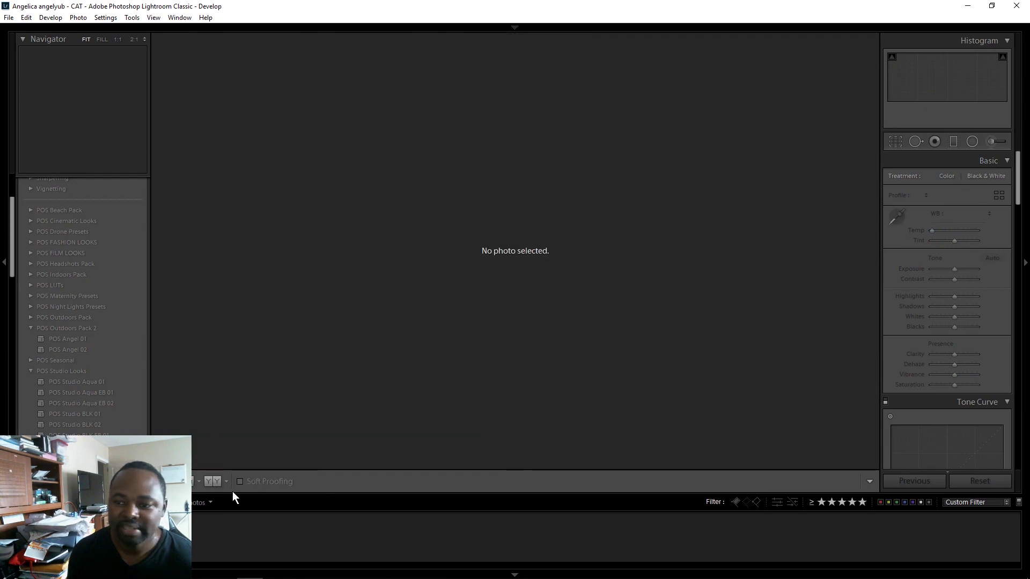
left_click(192, 514)
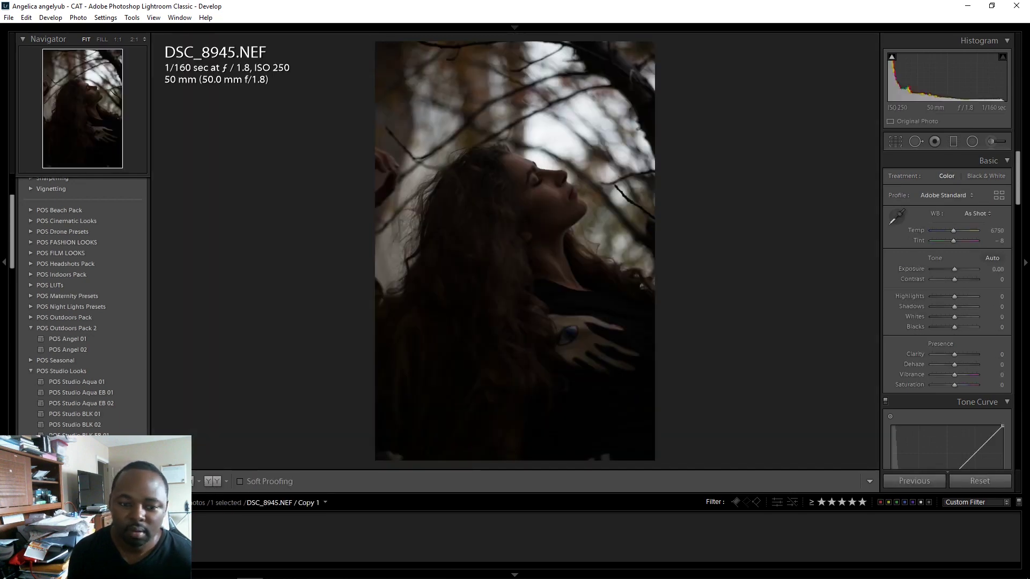
- Compare the finished edit with the unedited version of the photo, ending on the unedited Copy 1
key("ctrl+shift+v")
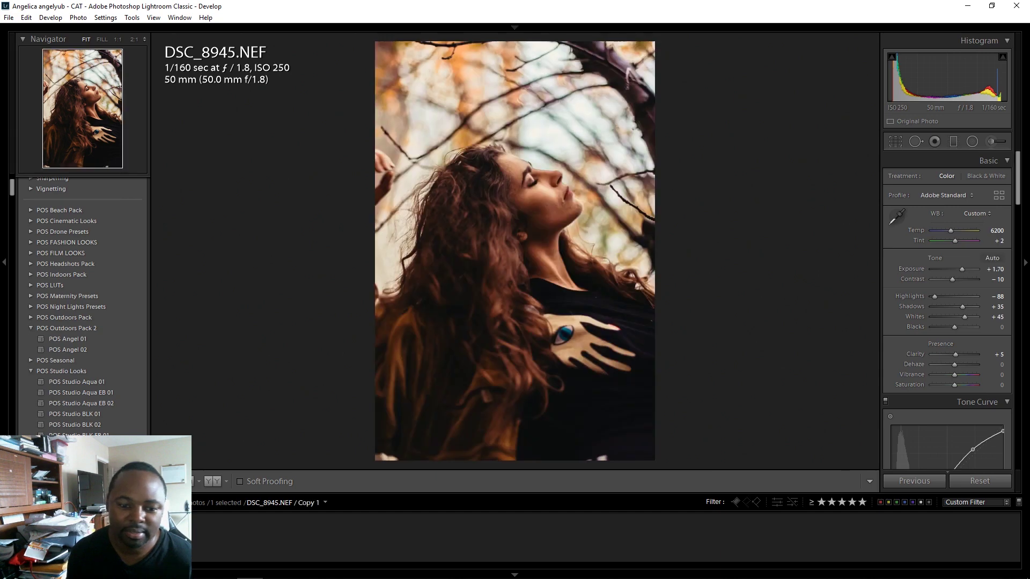
key("ctrl+z")
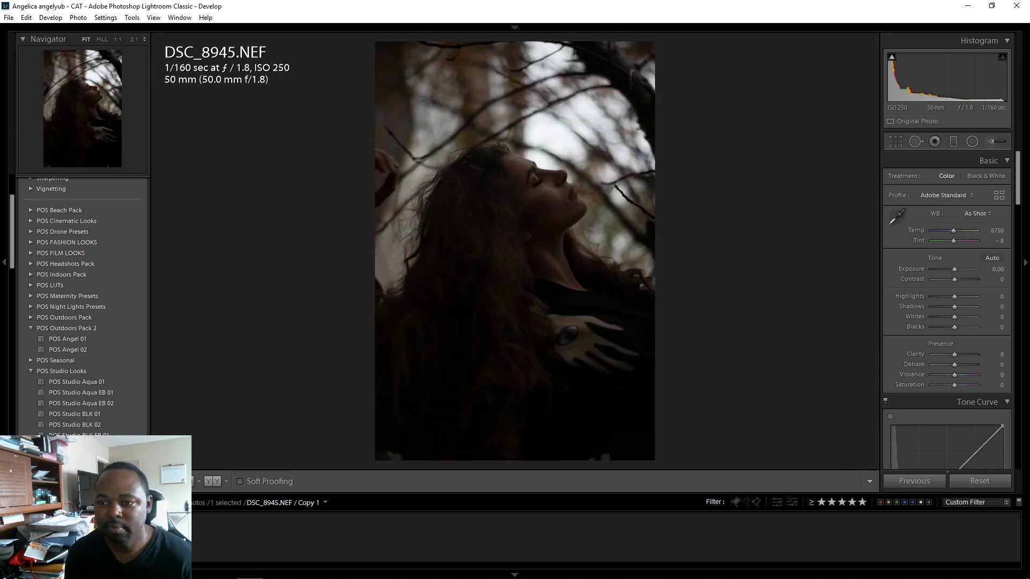
key("ctrl+z")
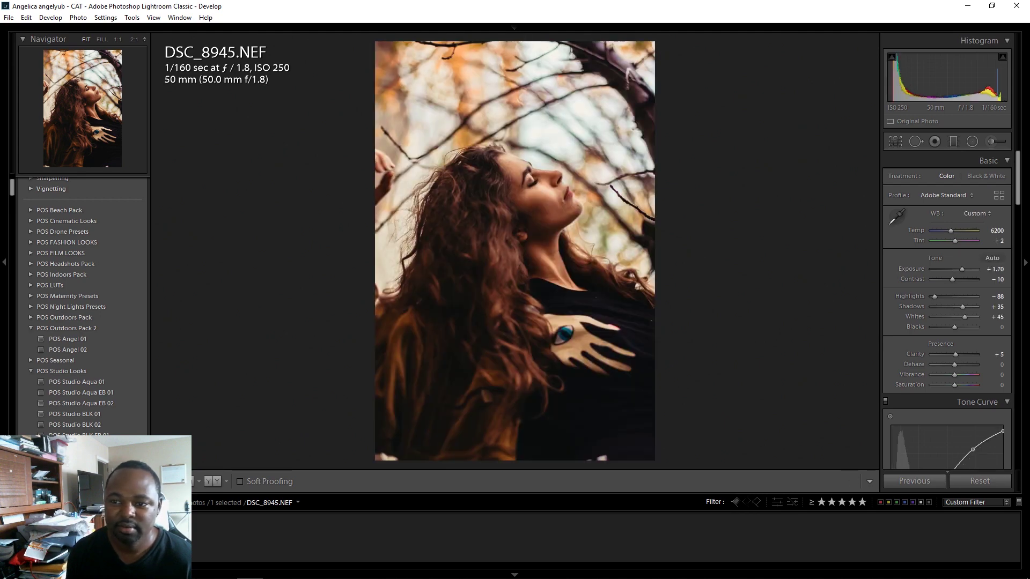
key("ctrl+apostrophe")
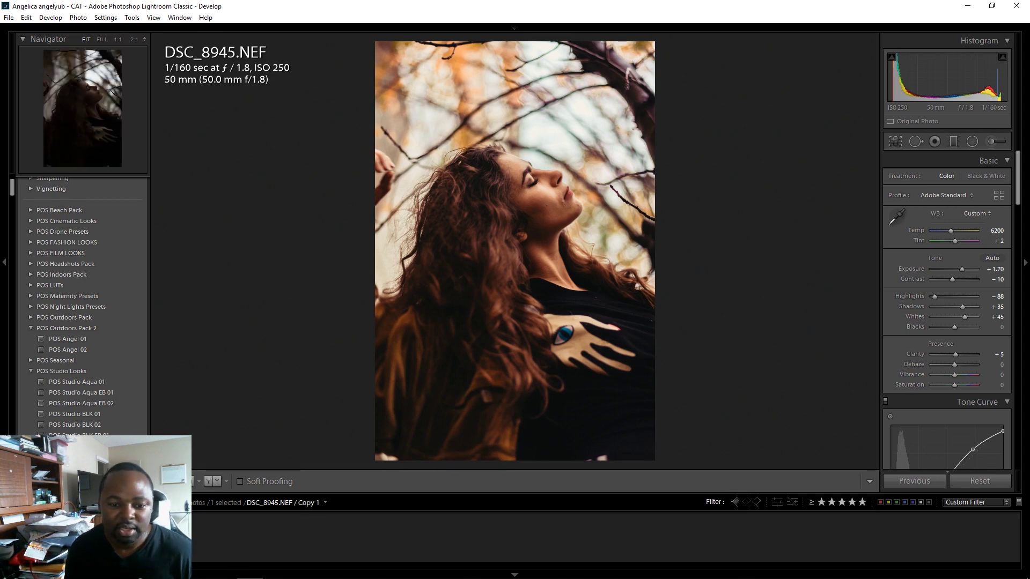
key("ctrl+shift+r")
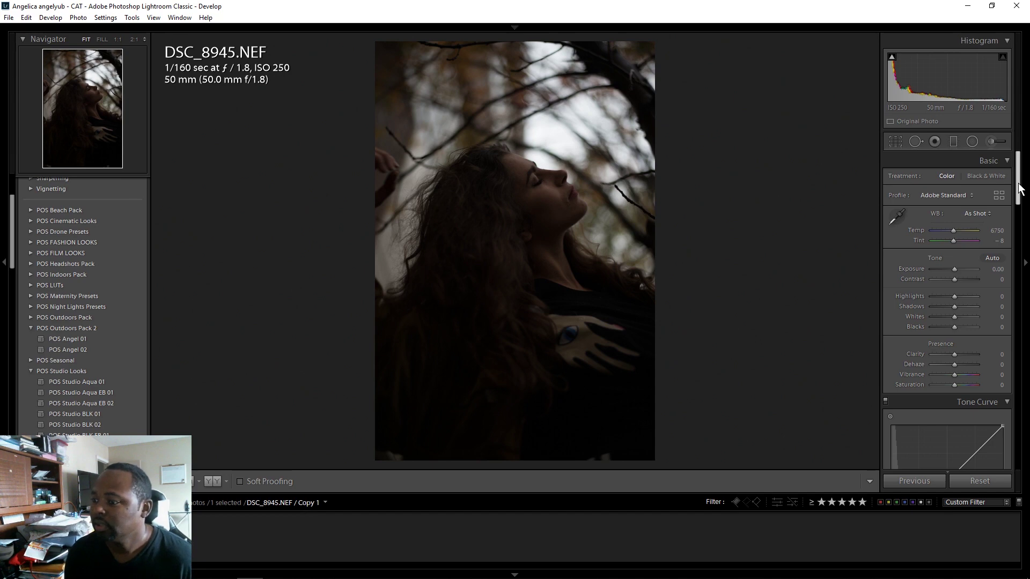
- Raise the HSL luminance of both Red and Orange to +100
left_click_drag(1020, 189, 1026, 260)
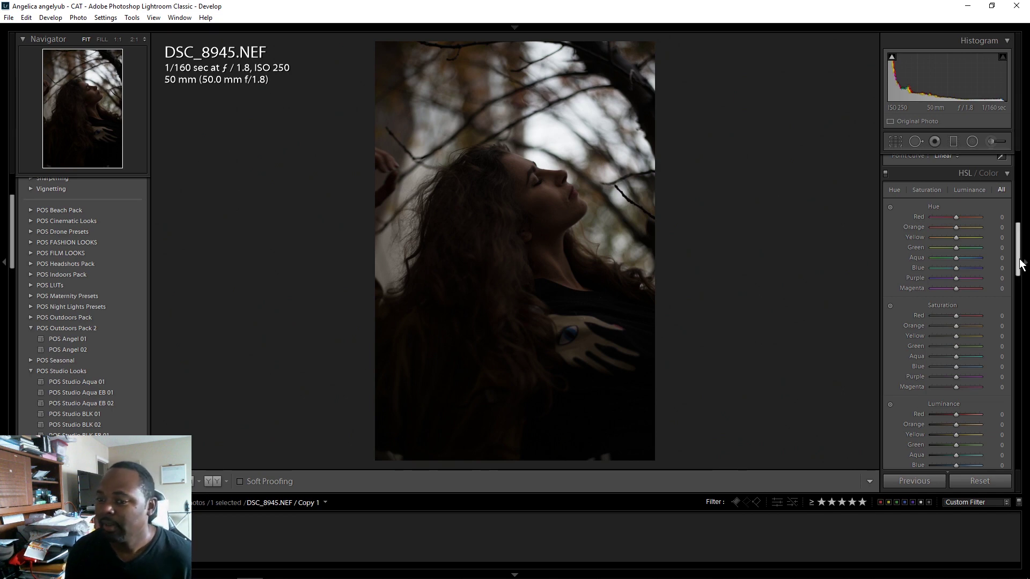
scroll(1021, 264, "down", 3)
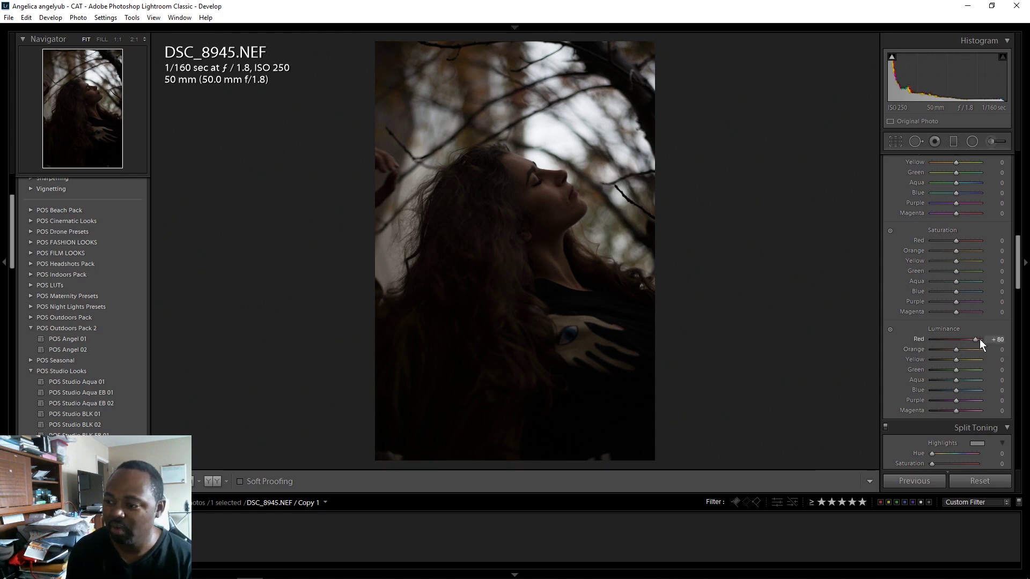
left_click_drag(980, 339, 1002, 348)
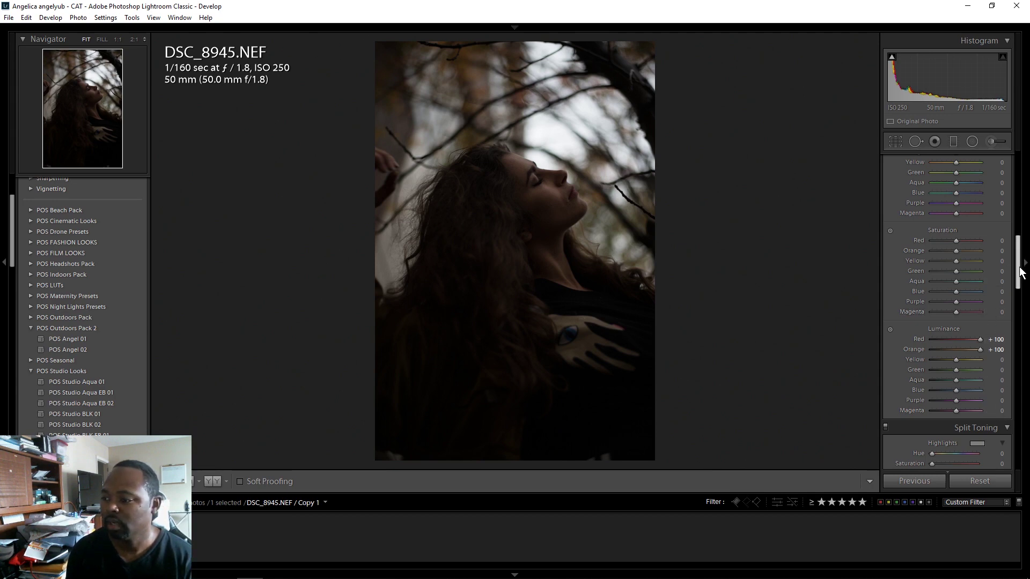
- Shape a gentle S-curve on the RGB tone curve with a midtone point, a slightly lowered shadow point and a slightly raised highlight point
left_click_drag(1019, 270, 1021, 217)
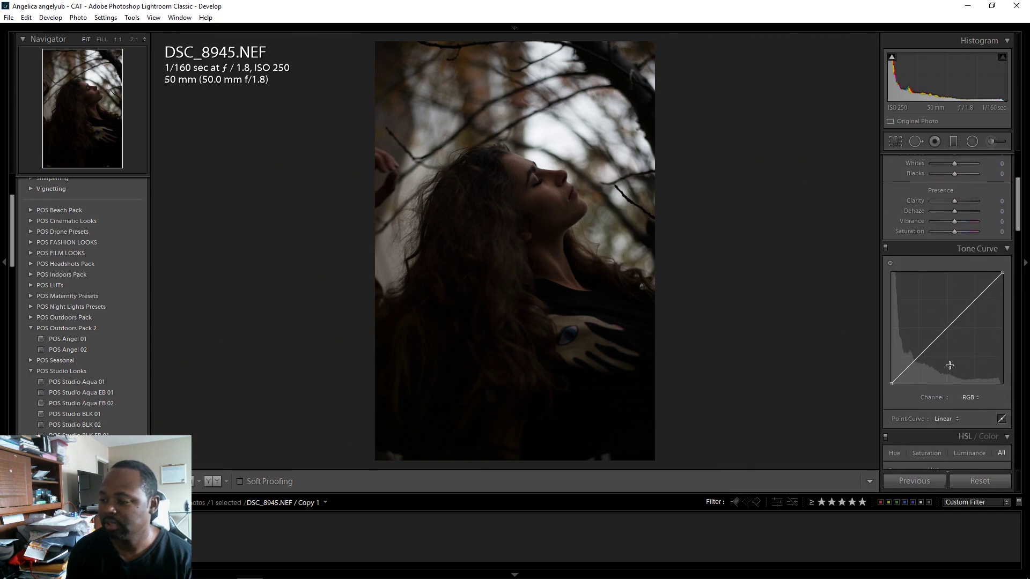
left_click(947, 329)
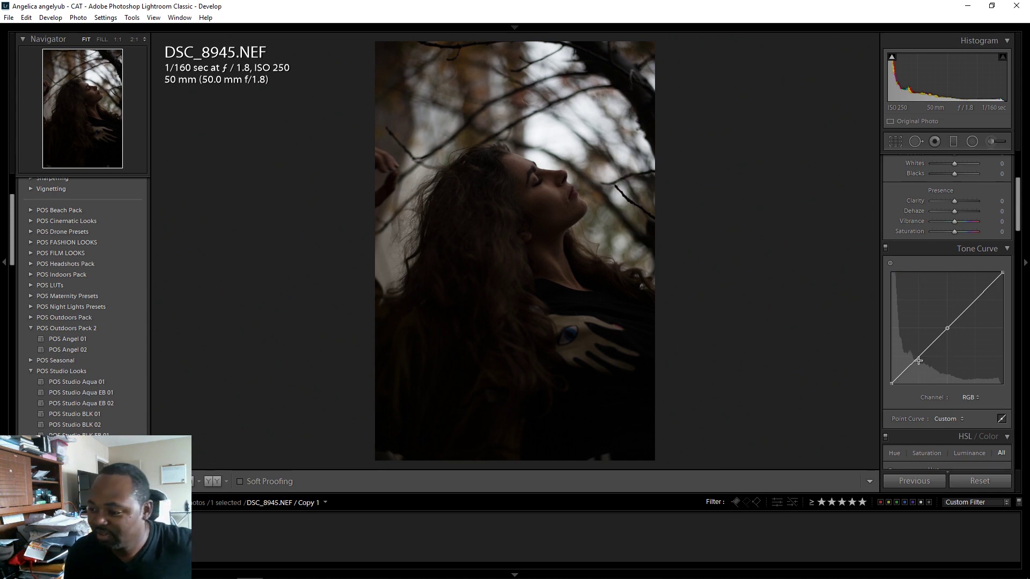
left_click_drag(919, 356, 920, 358)
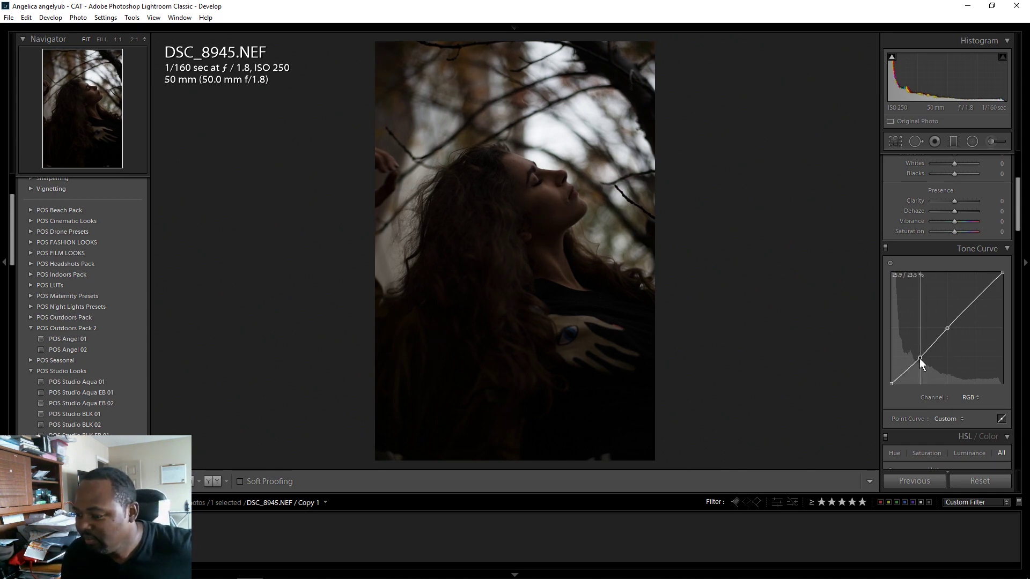
left_click(974, 299)
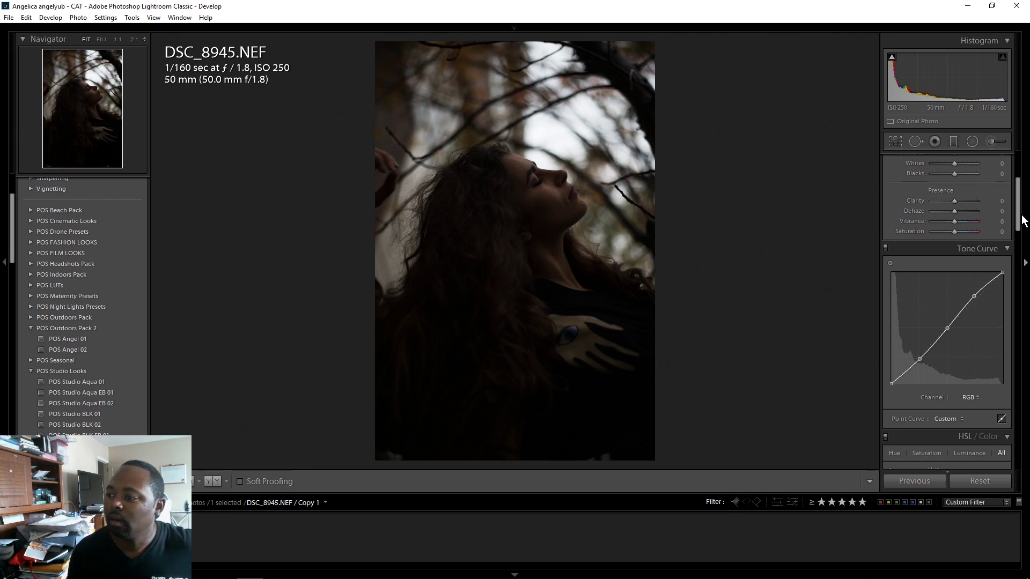
- Set the photo's Shadows to +40 in the basic tone adjustments
scroll(1019, 225, "up", 3)
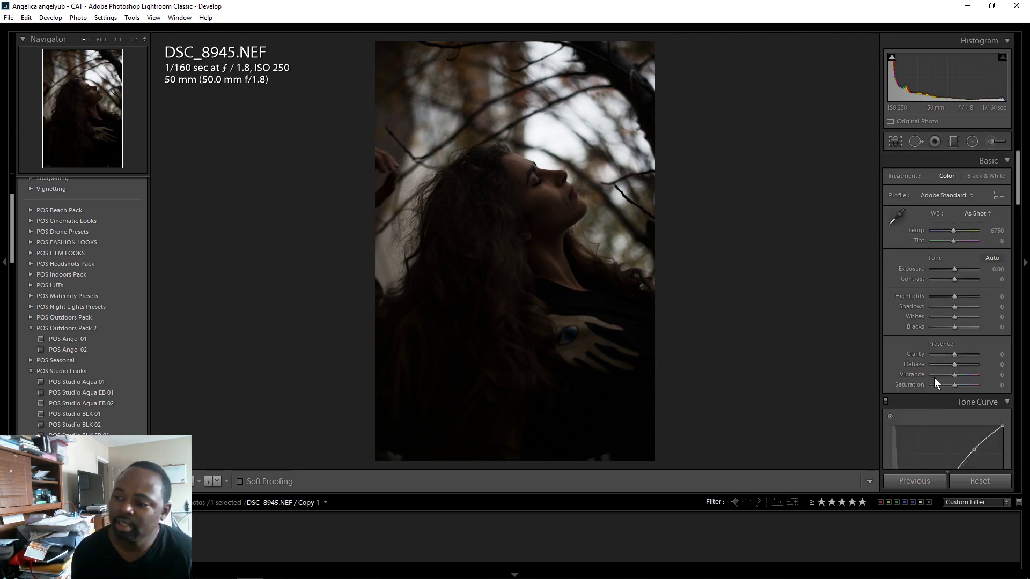
left_click(1002, 308)
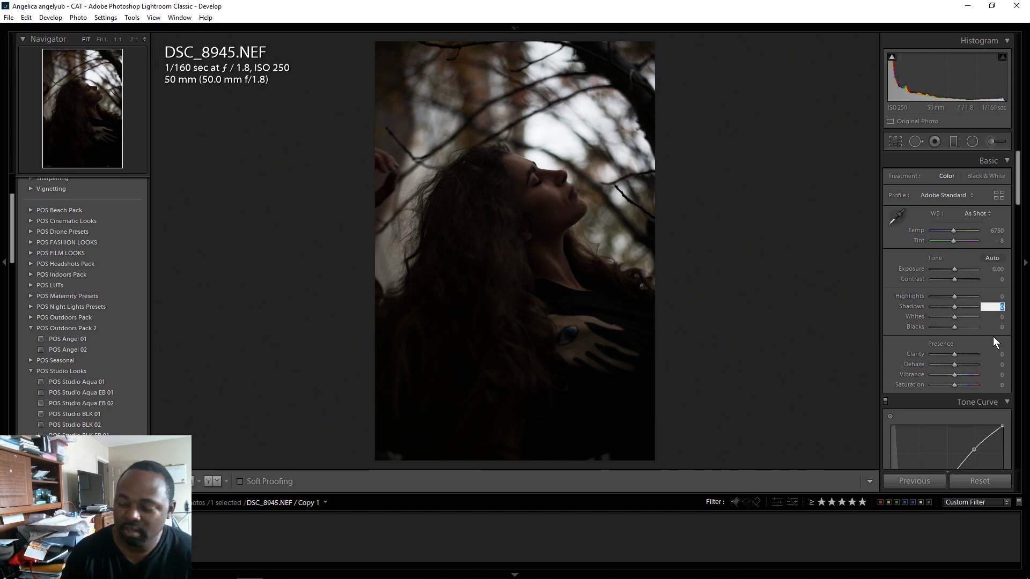
type("40")
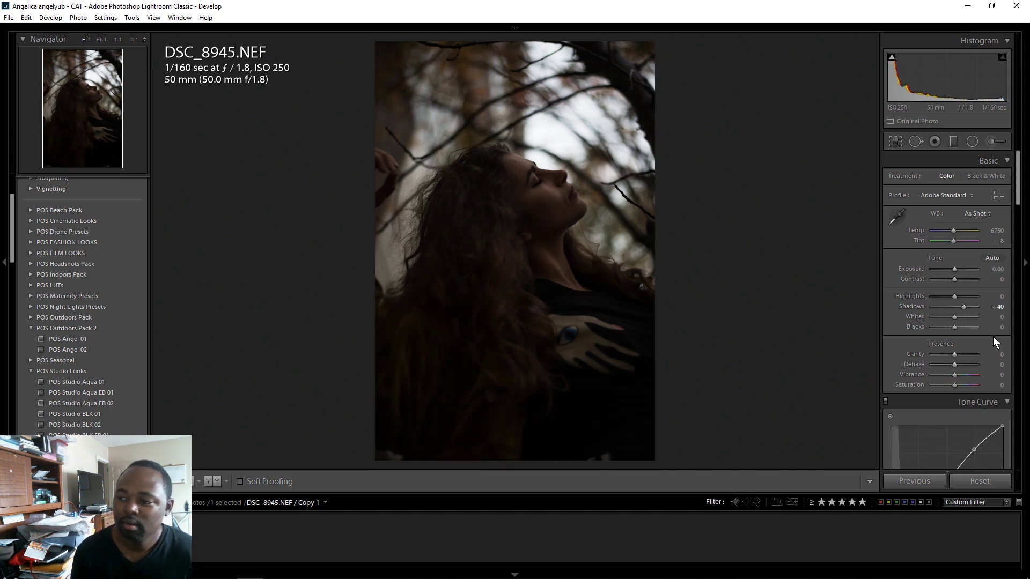
key("Return")
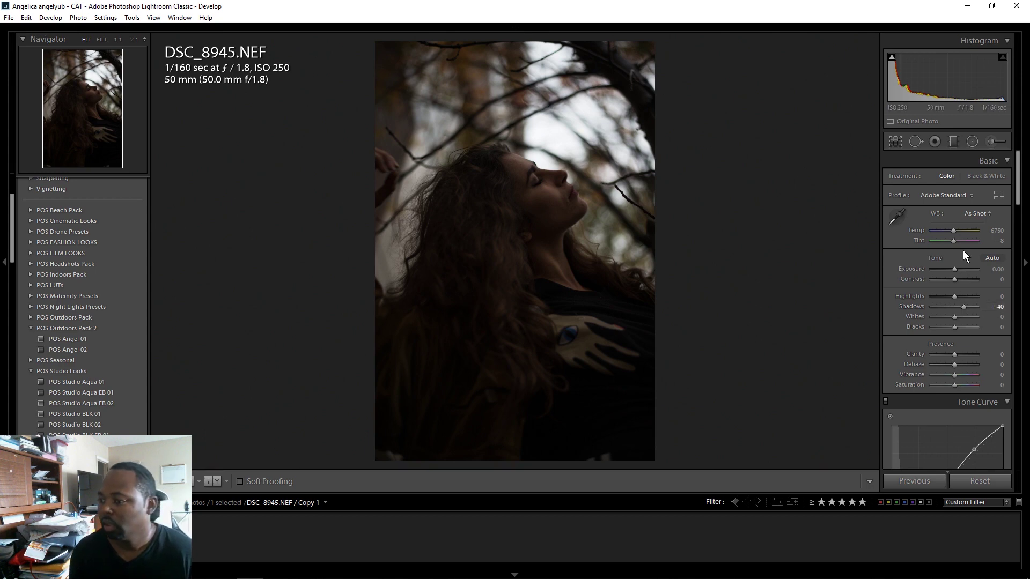
- Brighten the photo by trying Exposure values of +0.80 and +1.00 and settling on +1.70
left_click(997, 269)
type("0.8")
key("Return")
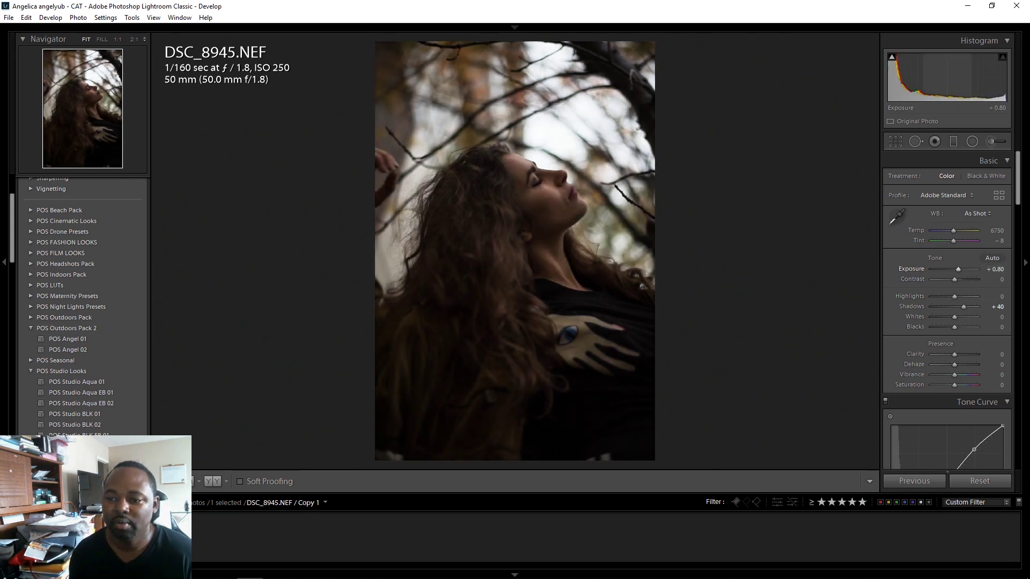
type("1.")
key("Return")
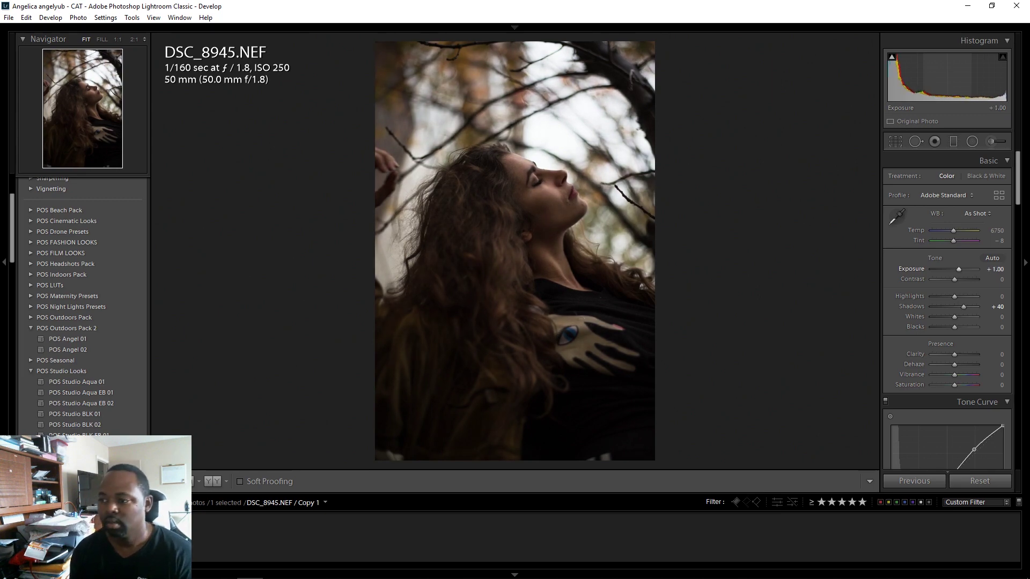
type("1.7")
key("Return")
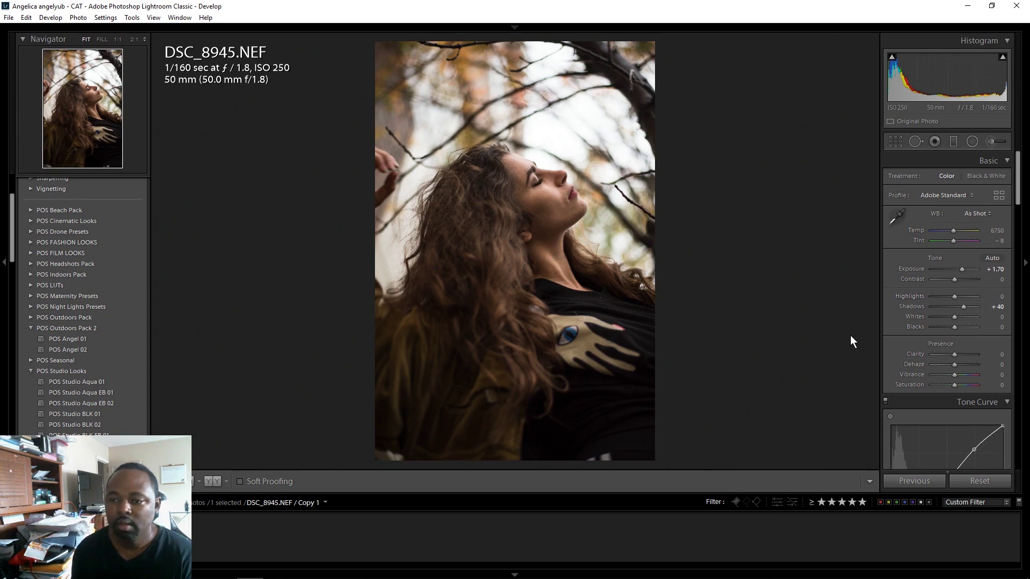
- Set the photo's Contrast to -10
left_click(1001, 280)
type("-1")
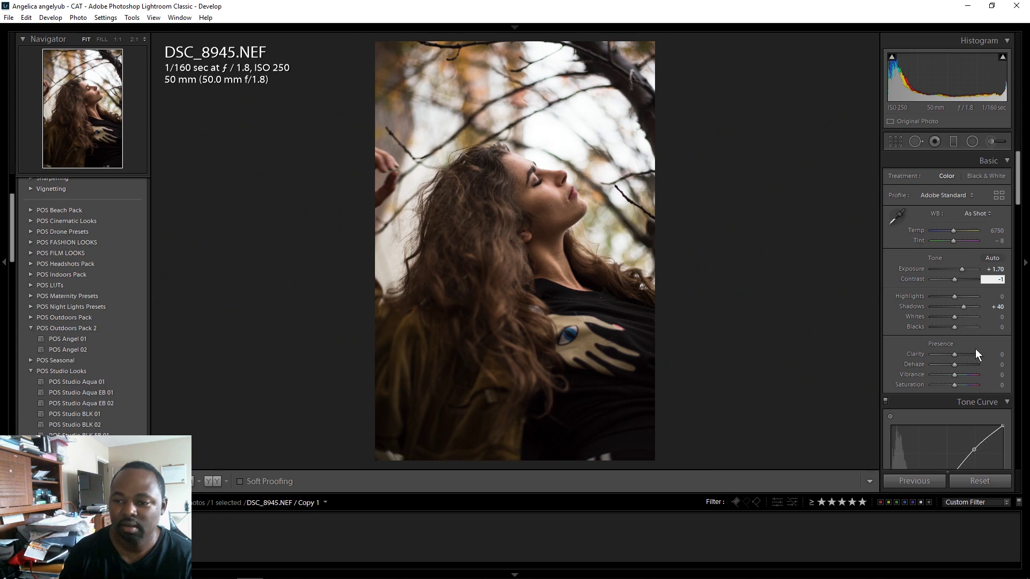
type("0")
key("Return")
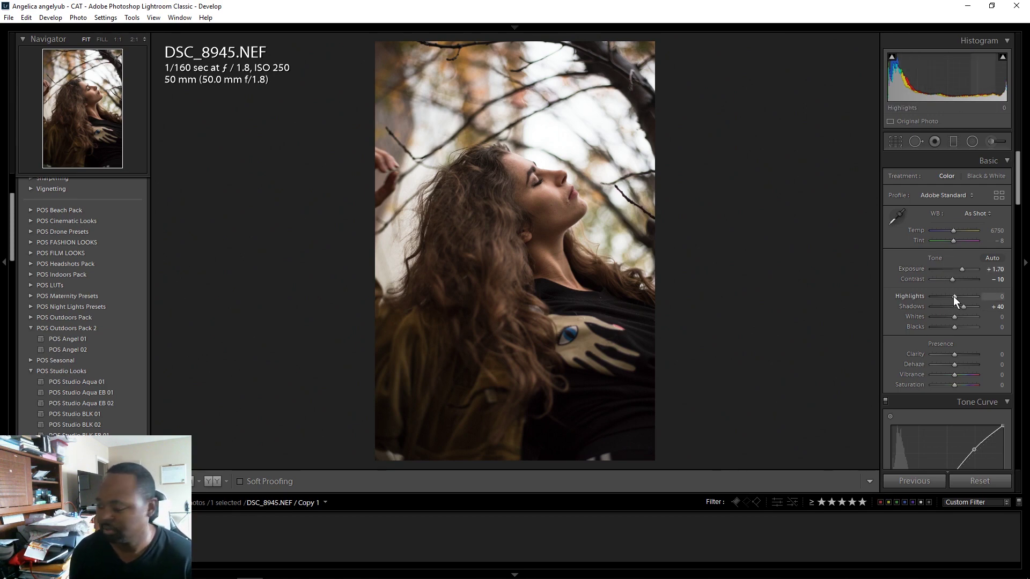
- Lower the photo's Highlights and fix the value at -75
left_click_drag(954, 296, 939, 298)
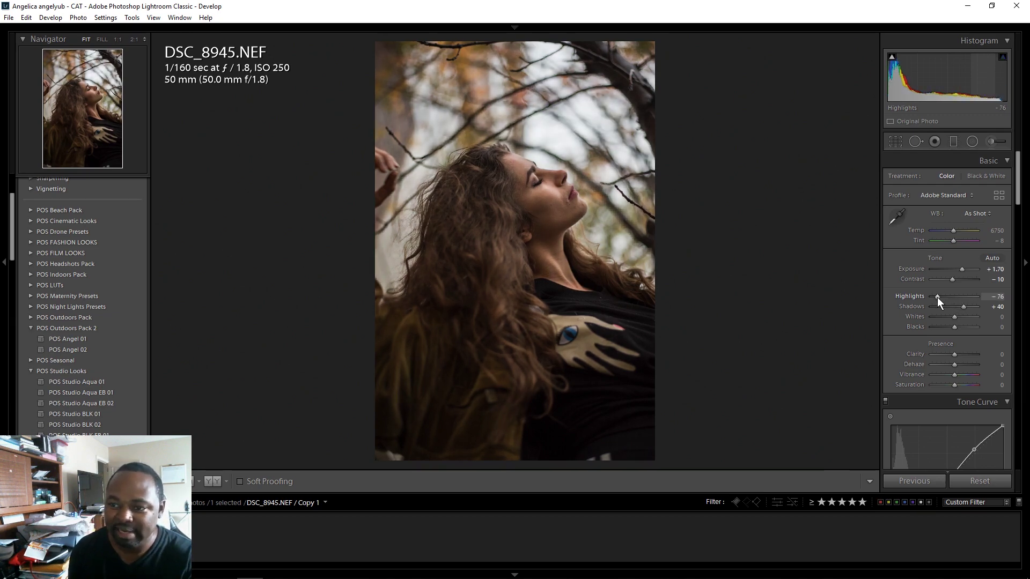
left_click_drag(937, 299, 939, 299)
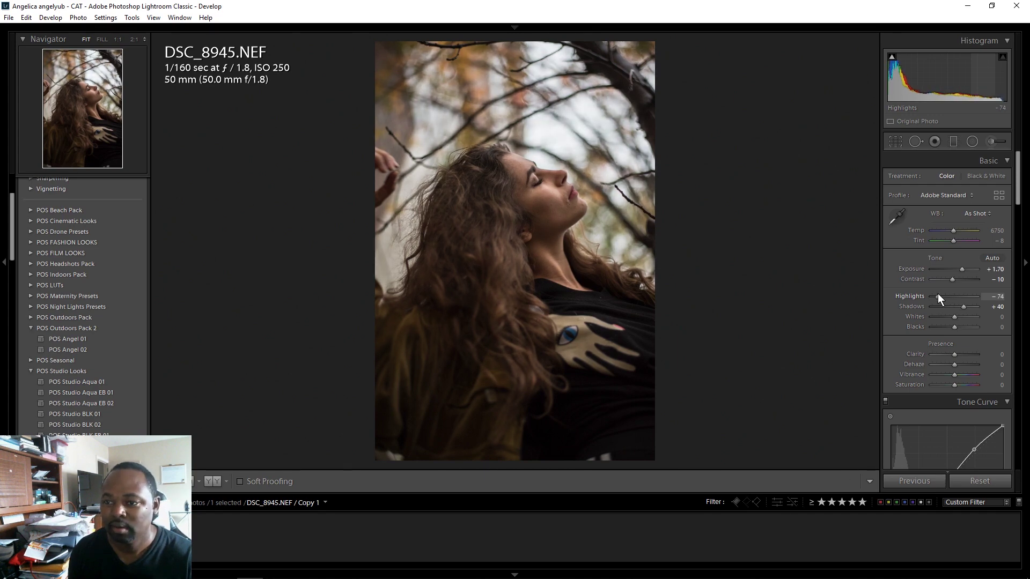
left_click(998, 298)
type("-75")
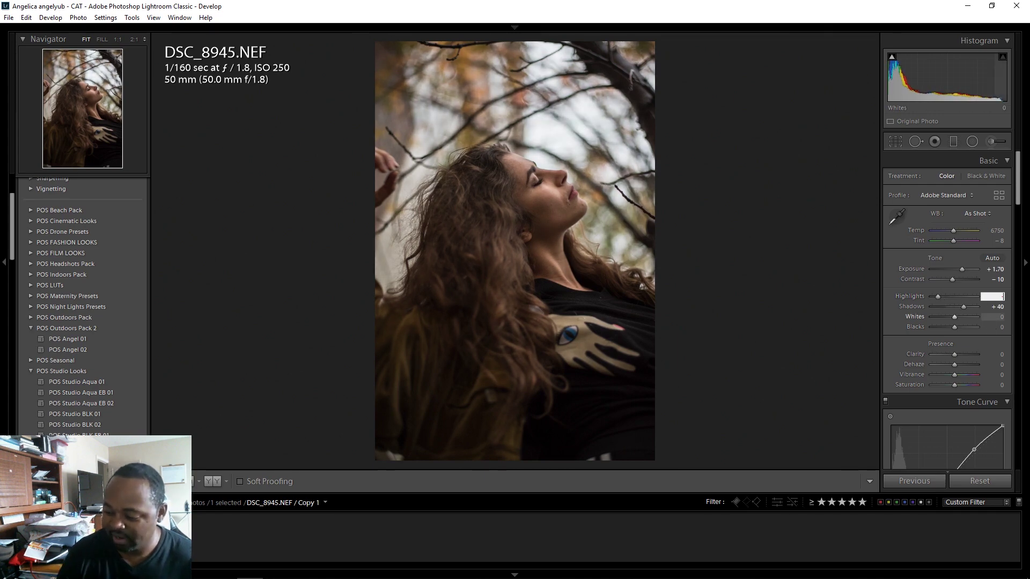
key("Return")
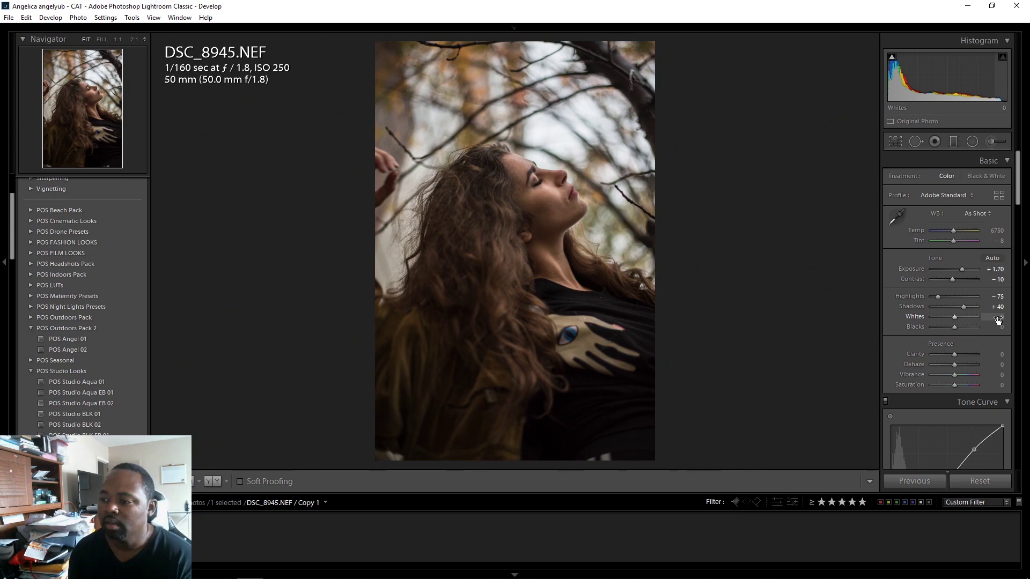
- Set the photo's Whites to +30 and its Clarity to +5
left_click(1002, 318)
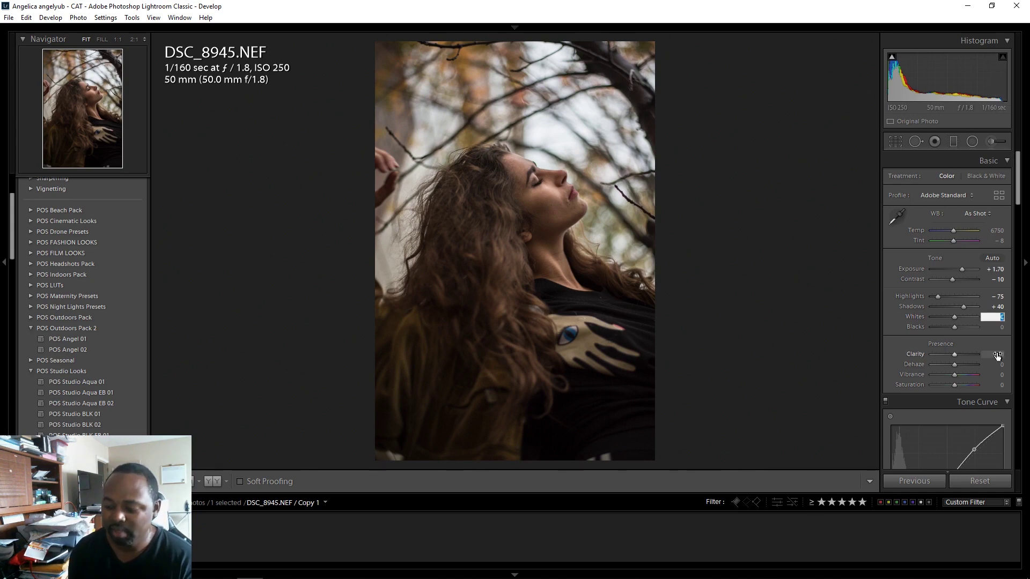
type("30")
key("Return")
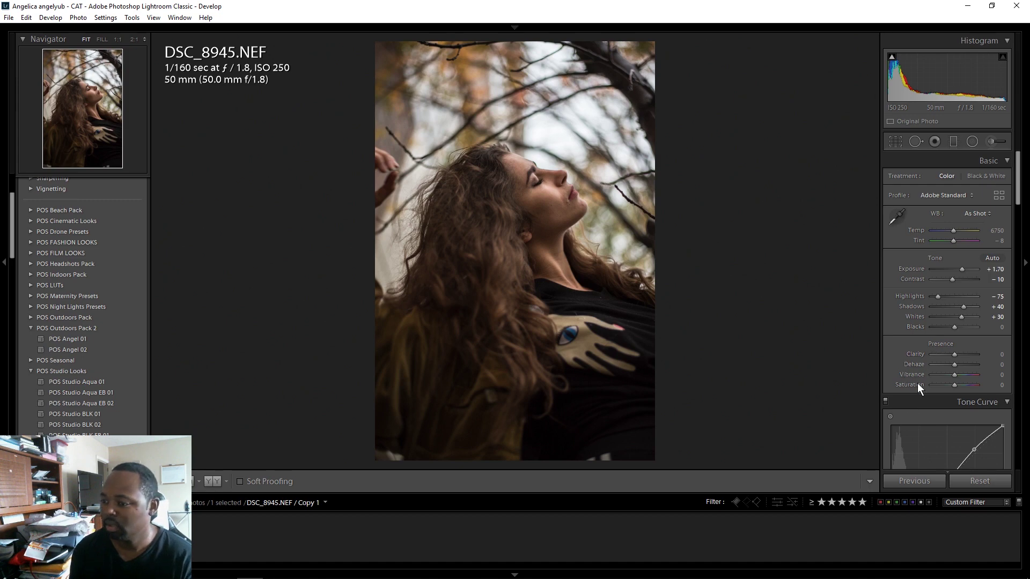
left_click(999, 355)
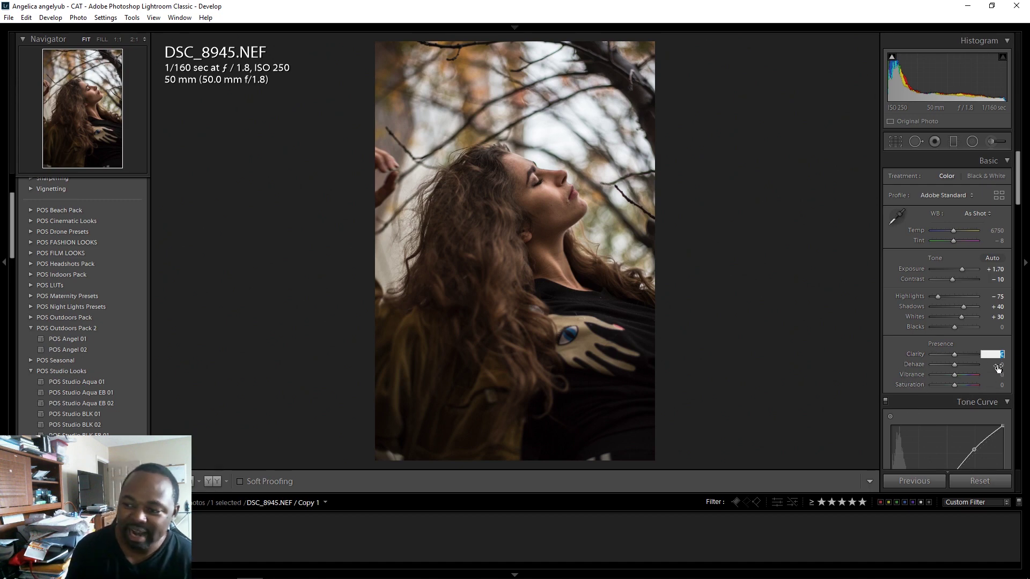
type("5")
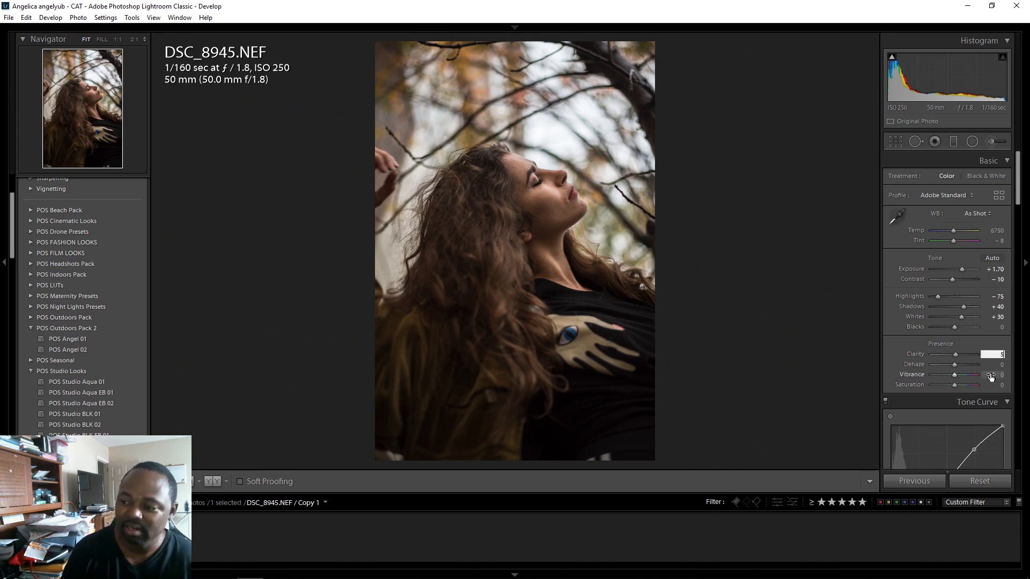
key("Return")
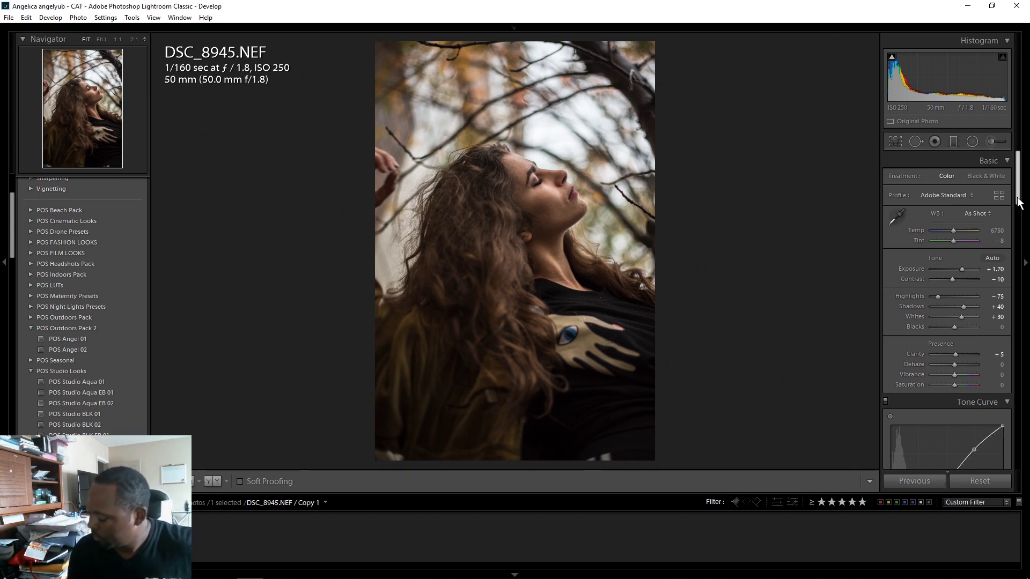
- Set the photo's sharpening Amount to 55 and Radius to 1.2
left_click_drag(1019, 203, 996, 349)
left_click(1003, 253)
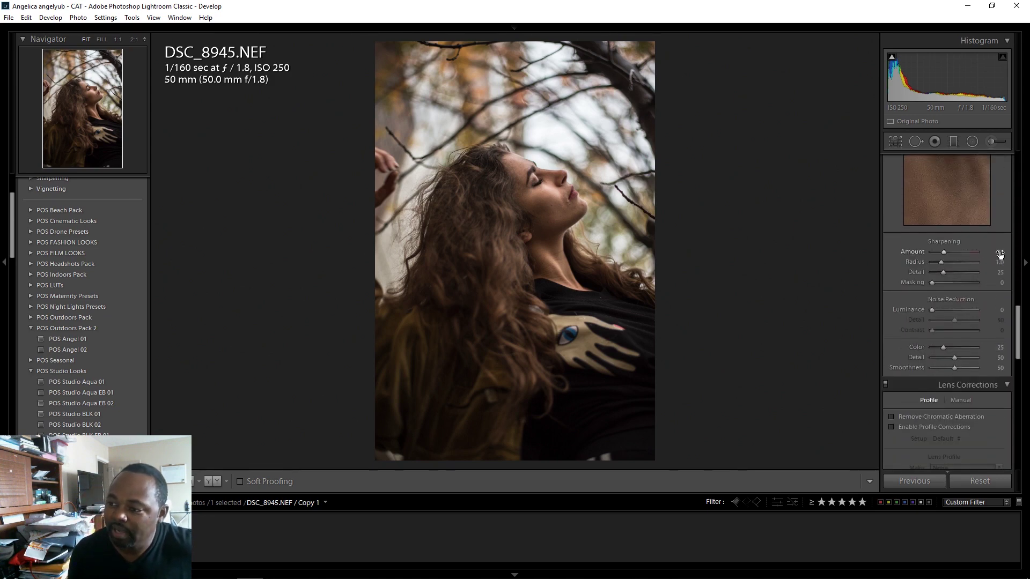
type("55")
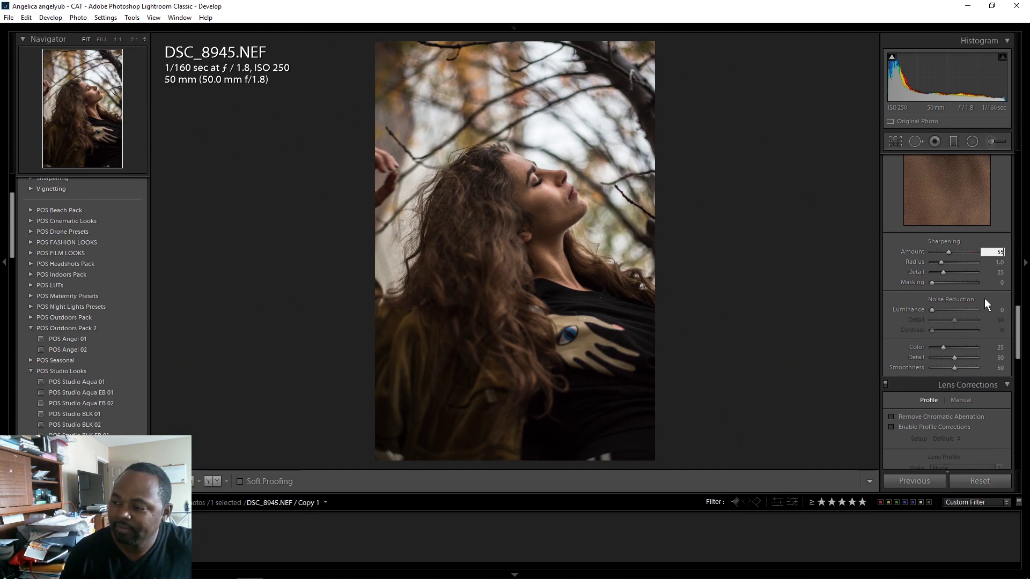
key("Return")
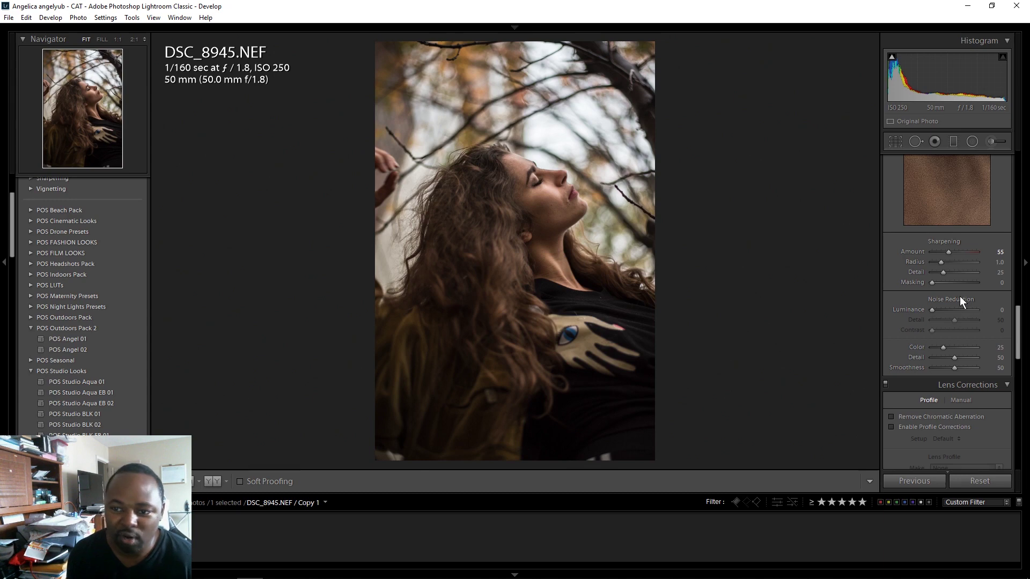
left_click(996, 264)
type("1.2")
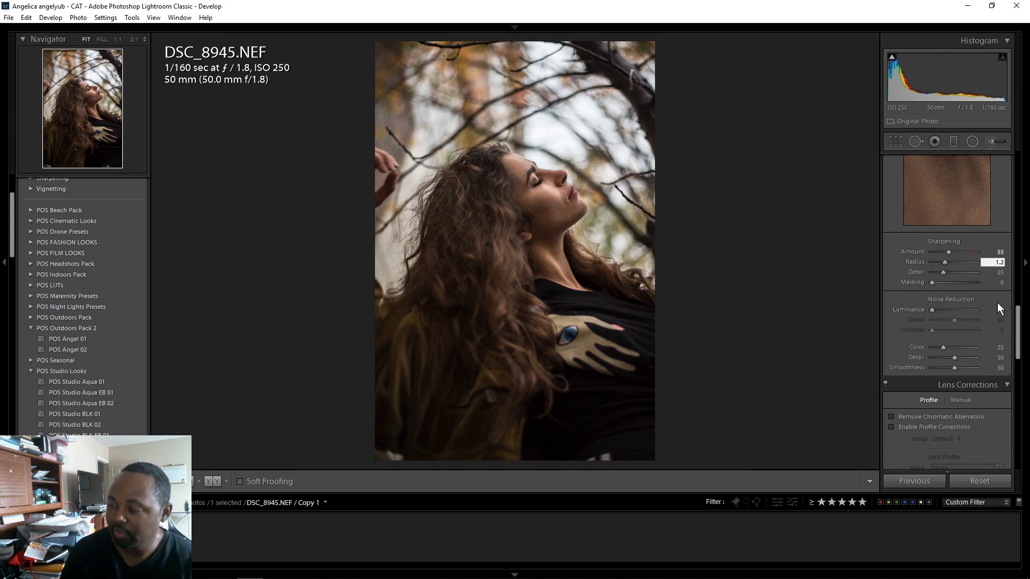
key("Return")
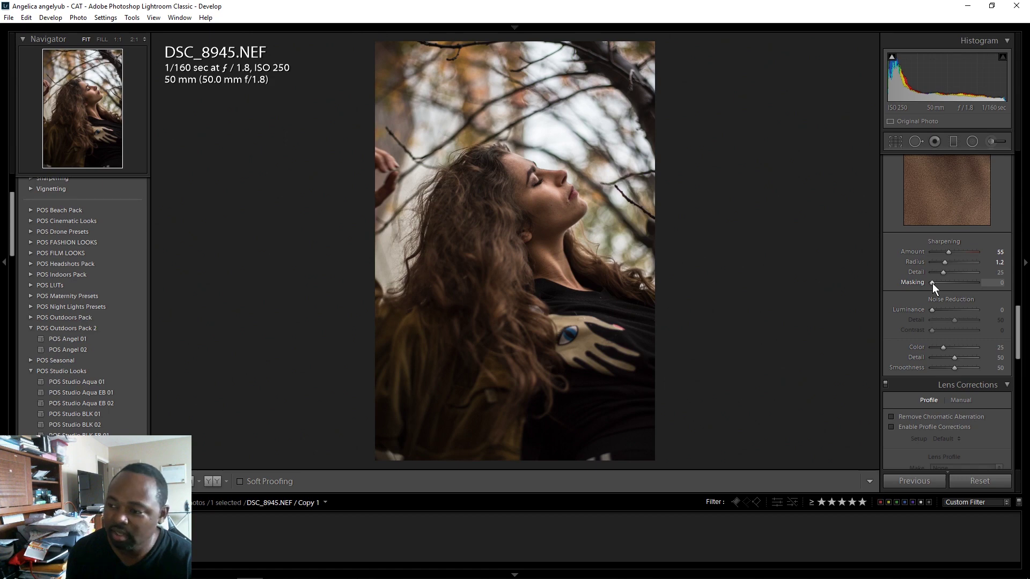
- Raise the sharpening Masking while previewing the black-and-white edge mask, and fix its value numerically
left_click_drag(933, 284, 951, 279)
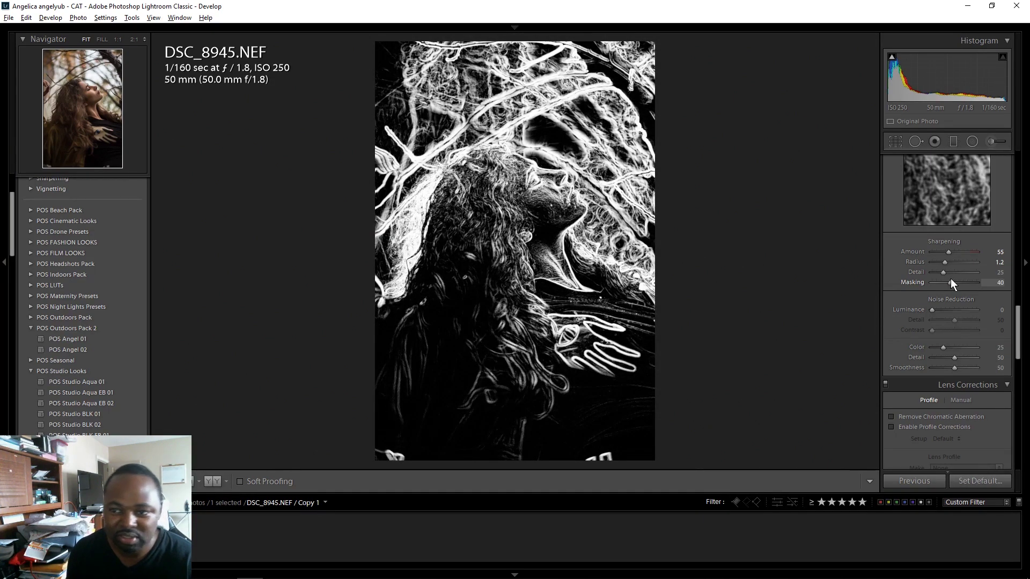
left_click_drag(951, 279, 956, 283)
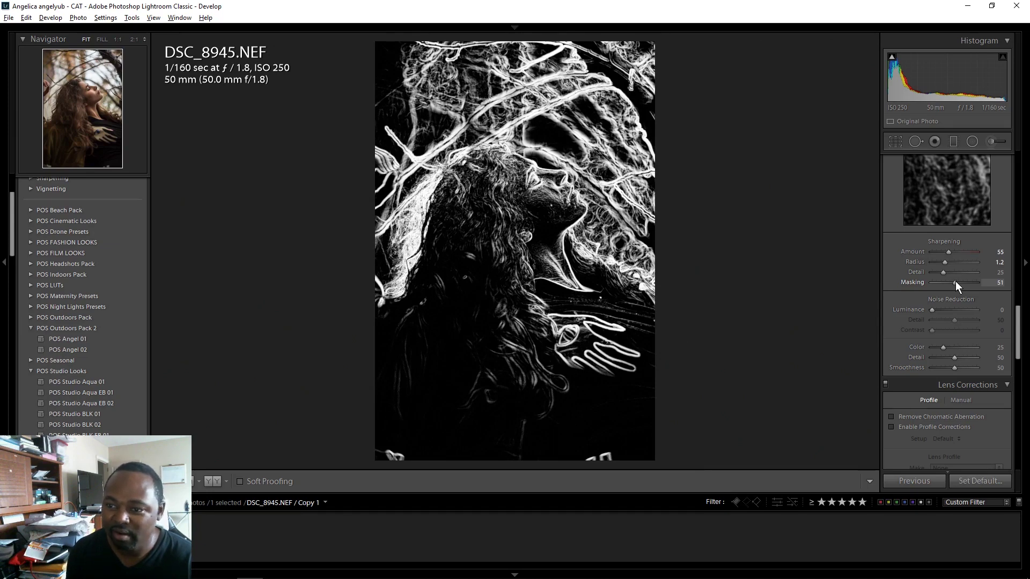
left_click_drag(955, 282, 954, 281)
left_click(997, 283)
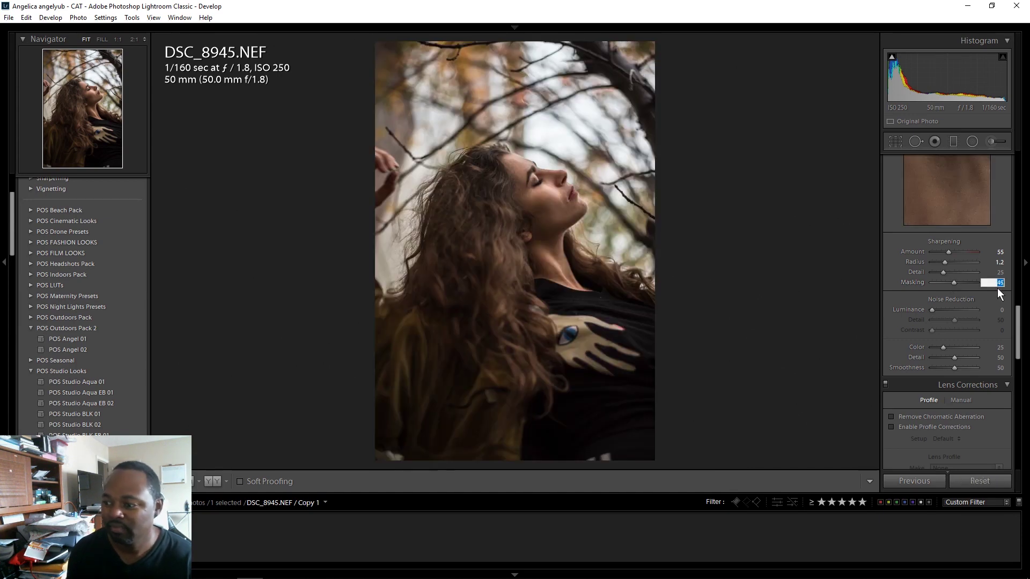
type("5")
key("Return")
- Cool the white balance to a Temp of 6200 and set the Tint to +2
scroll(962, 413, "up", 10)
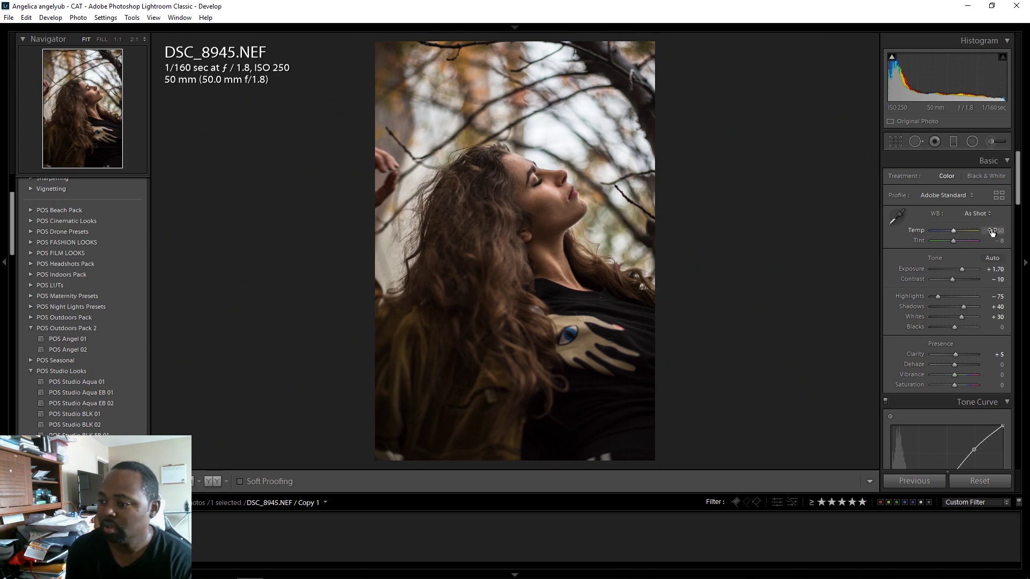
mouse_move(996, 238)
left_mouse_down()
mouse_move(982, 230)
mouse_move(1003, 230)
left_mouse_up()
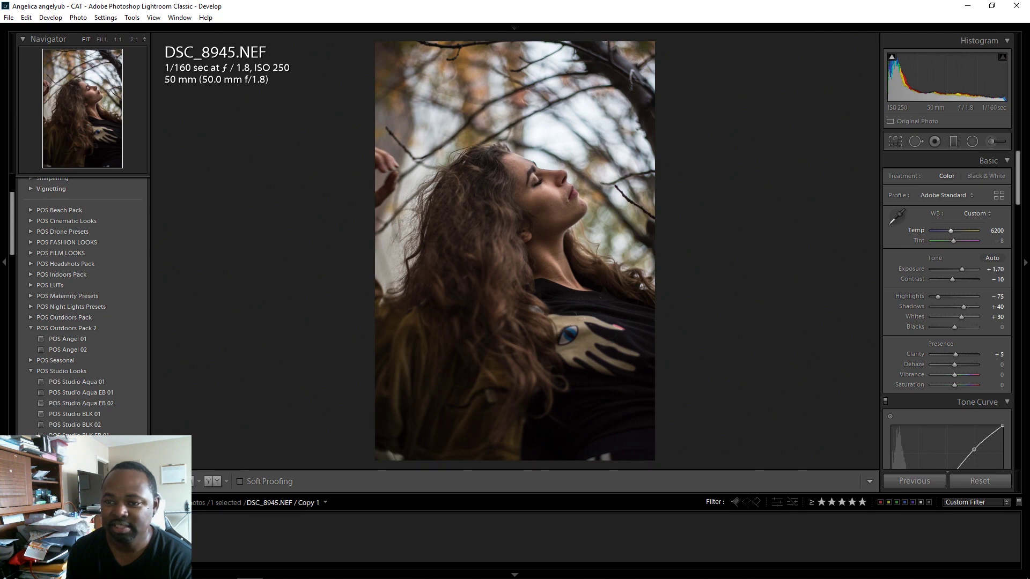
left_click(1001, 241)
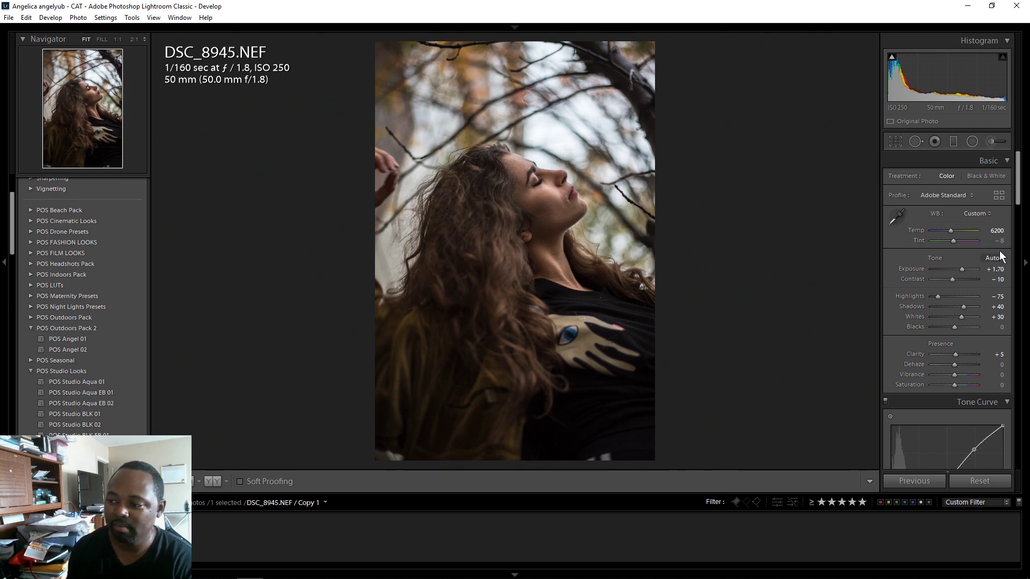
key("Return")
left_click(986, 241)
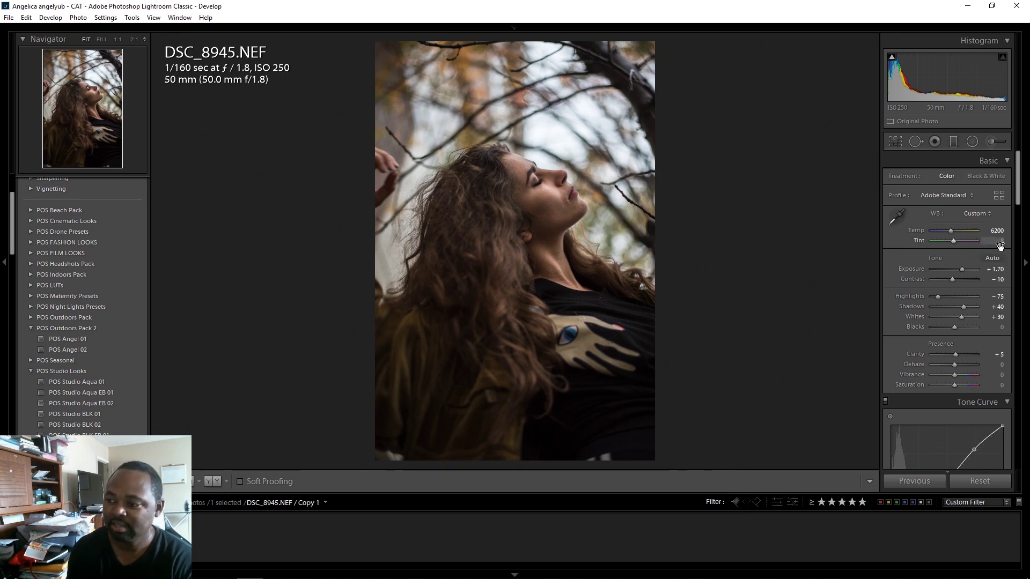
type("2")
key("Return")
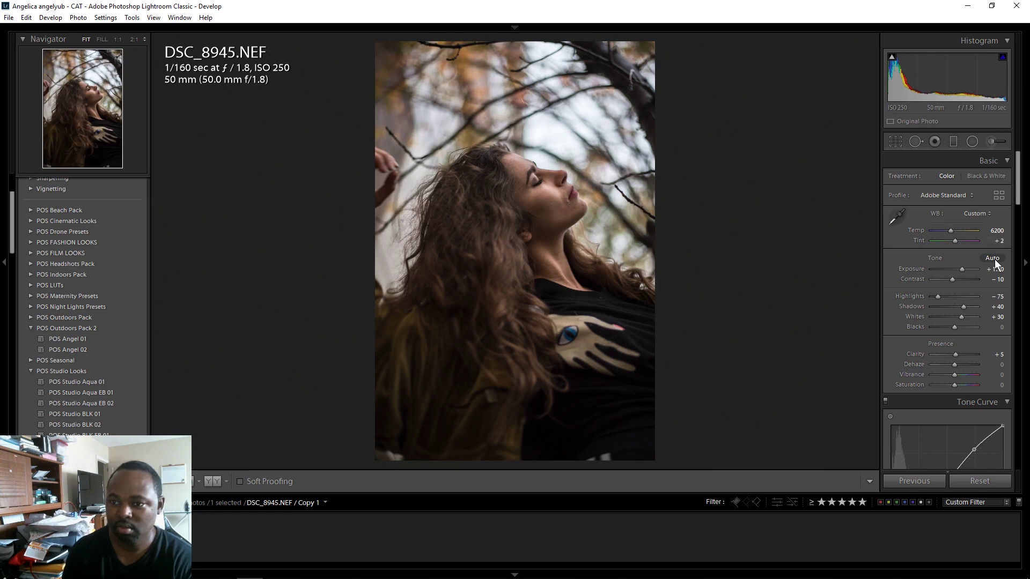
- Add a deep-shadow point to the RGB tone curve and pull it below the diagonal to deepen the dark tones
scroll(1019, 183, "down", 1)
left_click_drag(1020, 182, 1018, 207)
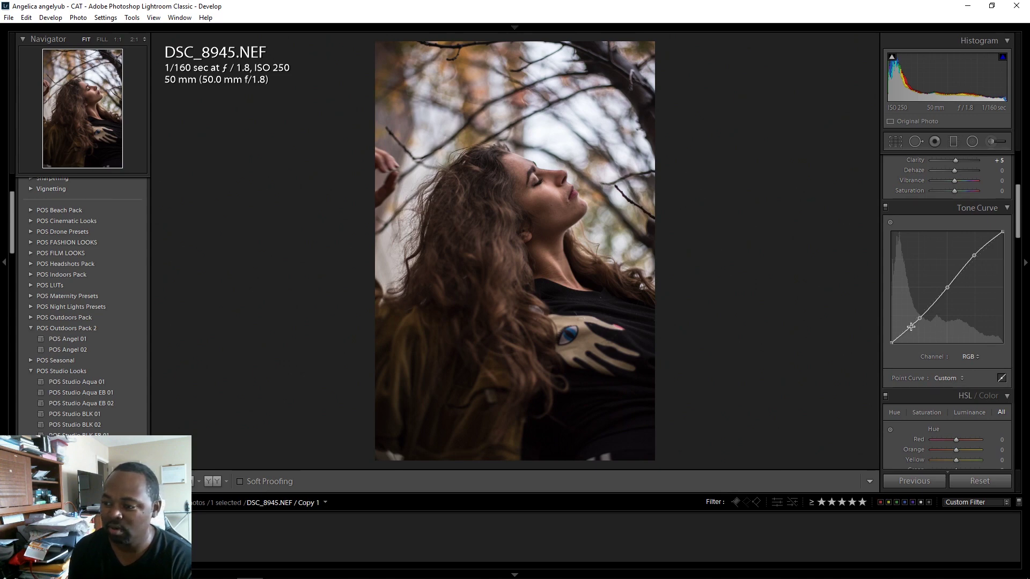
left_click_drag(908, 329, 909, 331)
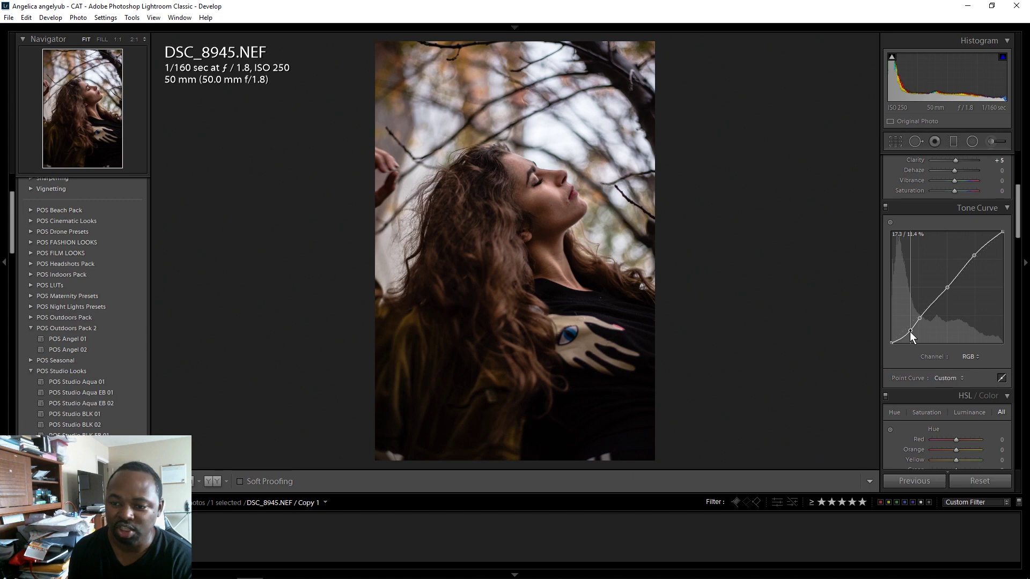
left_click_drag(910, 332, 907, 333)
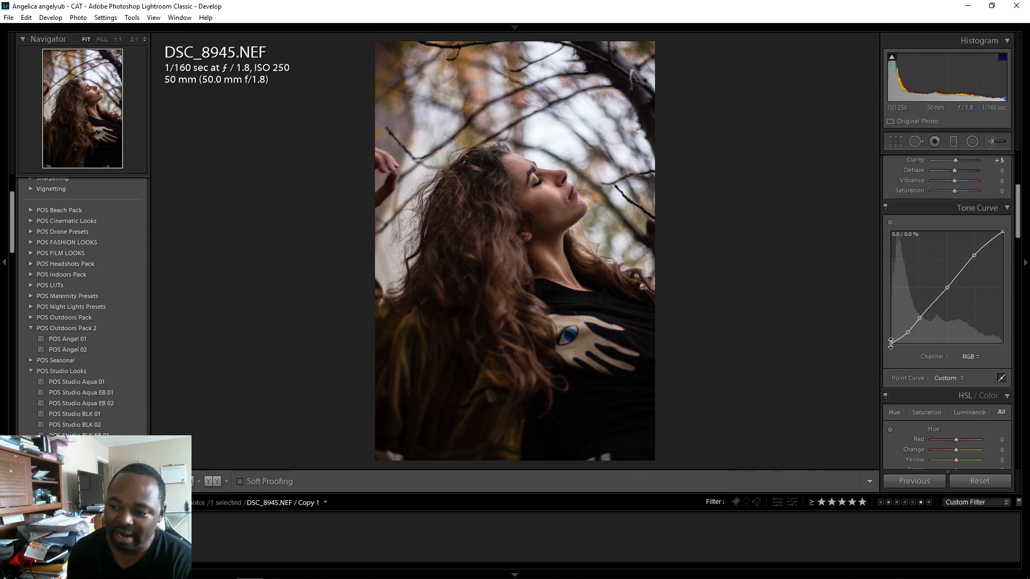
- Lift the black end of the RGB tone curve slightly for faded blacks and move the quarter-tone point to about 27.1 / 21.6%
left_click_drag(890, 343, 887, 335)
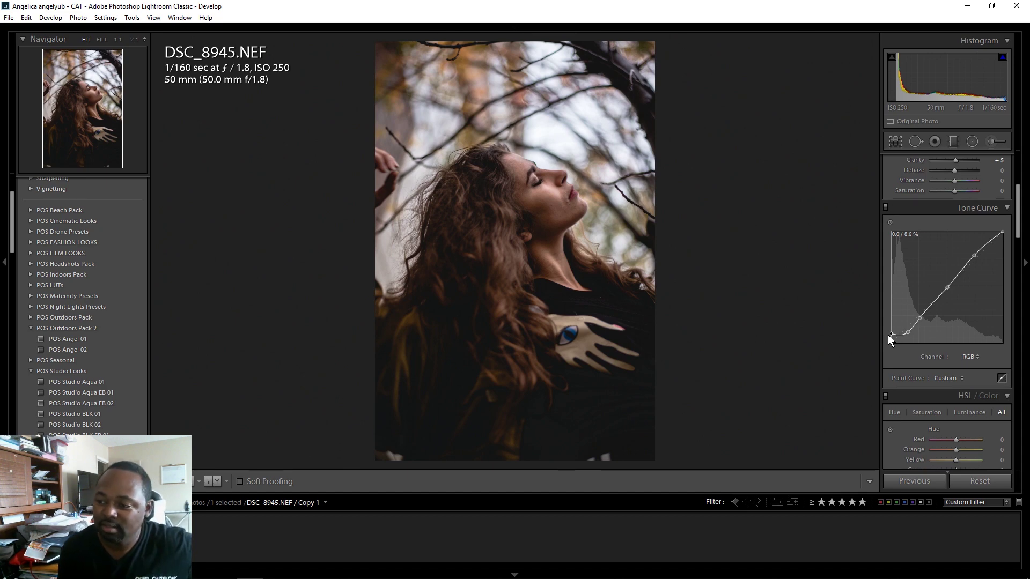
left_click_drag(887, 334, 886, 344)
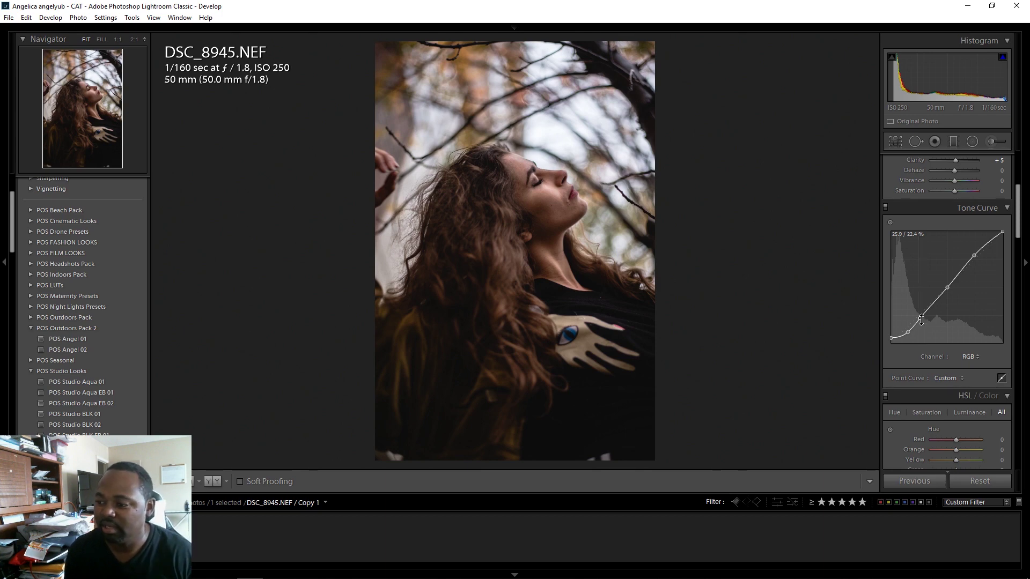
left_click_drag(921, 319, 921, 320)
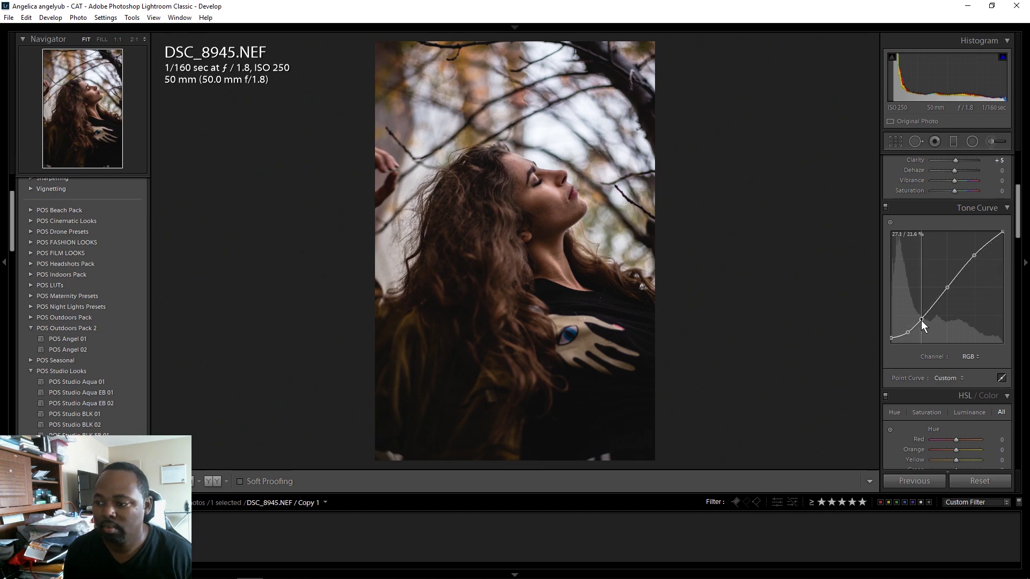
scroll(922, 320, "down", 2)
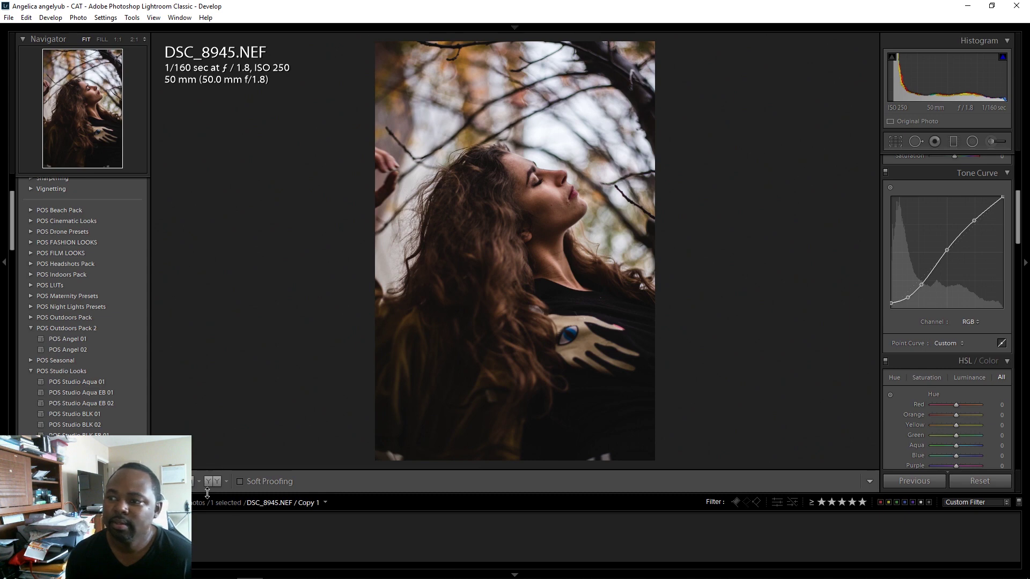
- Compare the virtual copy with the finished DSC_8945.NEF edit and return to Copy 1
key("Left")
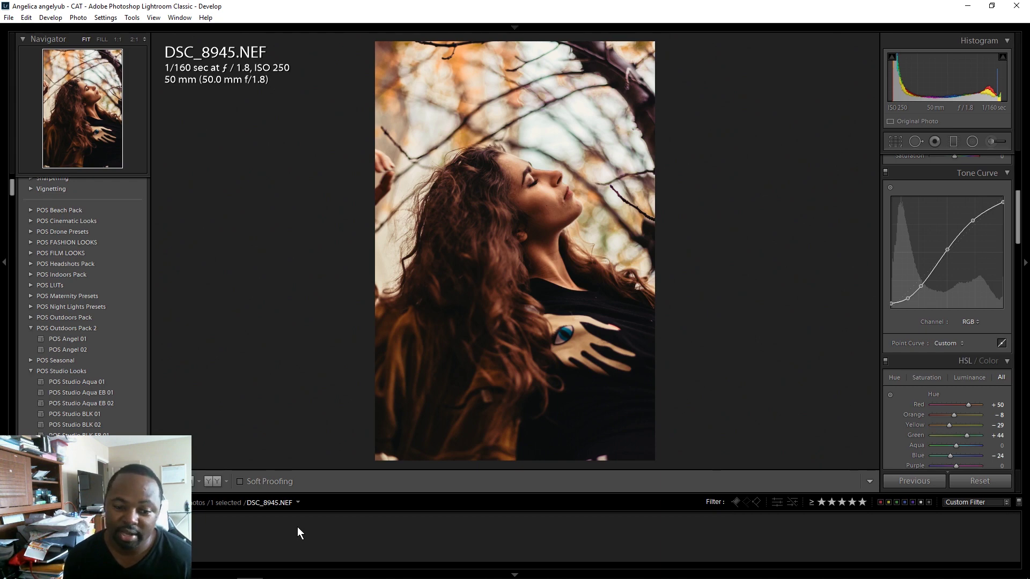
key("ctrl+apostrophe")
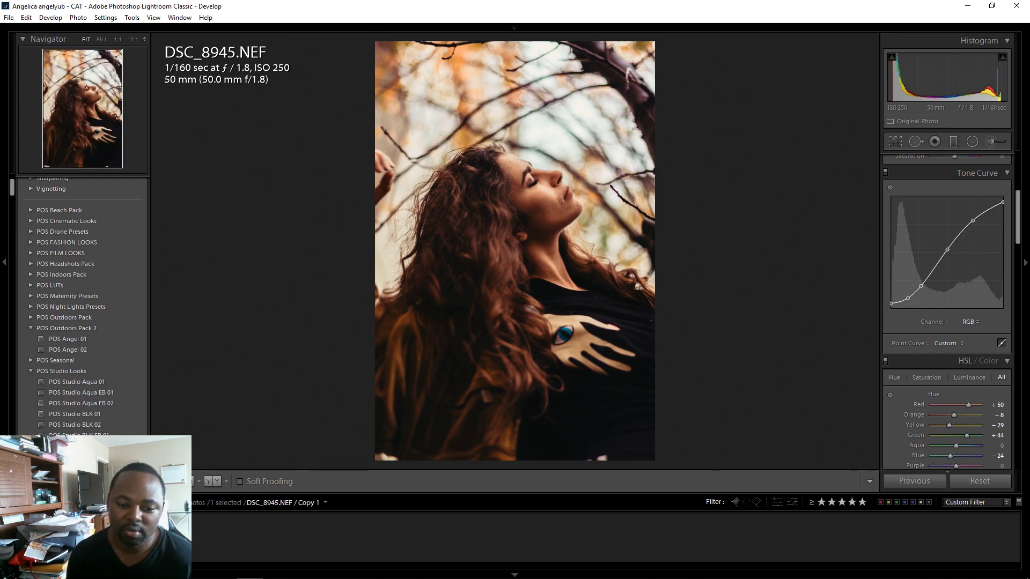
key("ctrl+z")
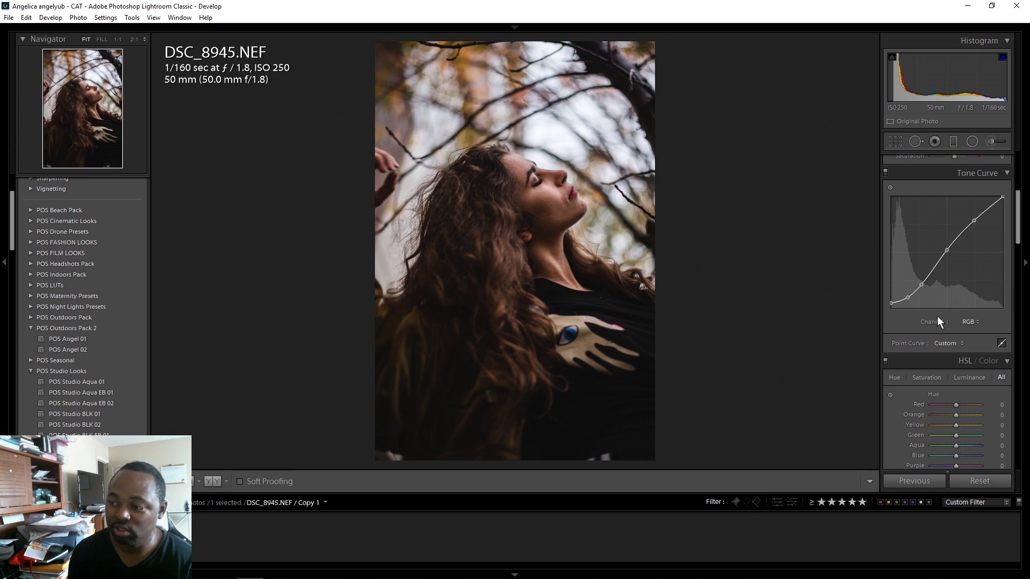
- Switch the tone curve to the Red channel and add anchor points at the midtones, highlights and shadows
scroll(1006, 240, "up", 1)
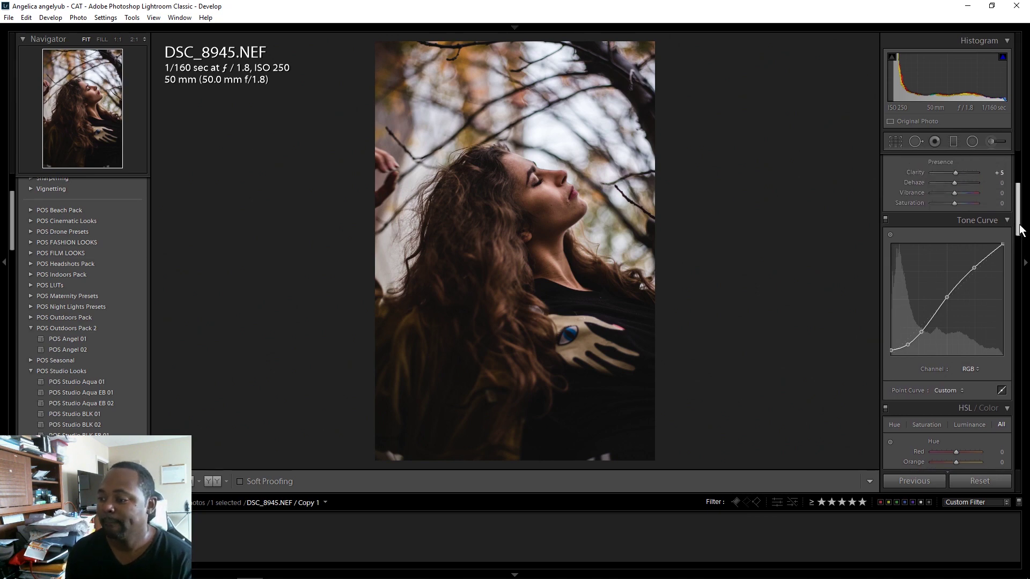
left_click(969, 372)
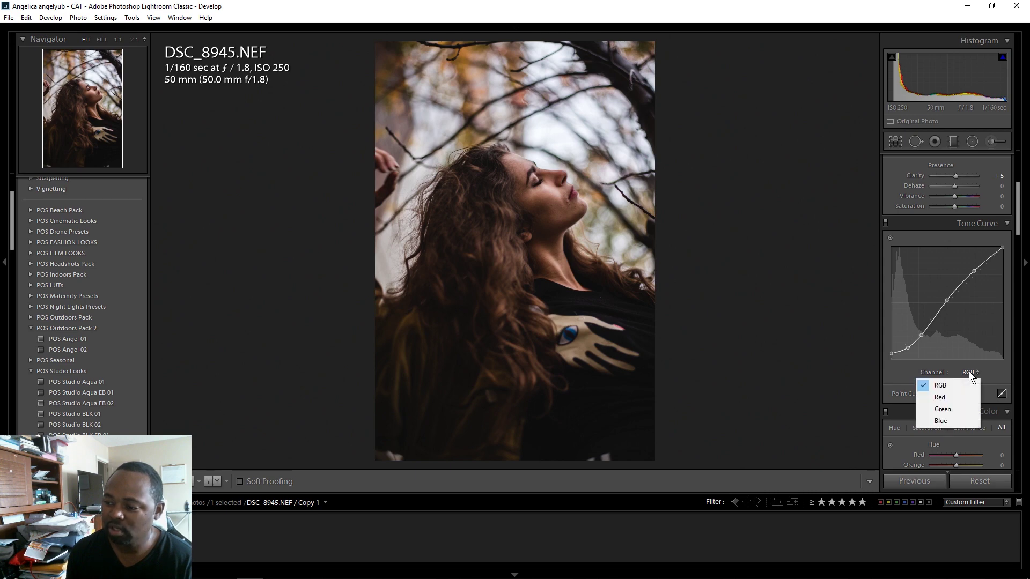
left_click(925, 397)
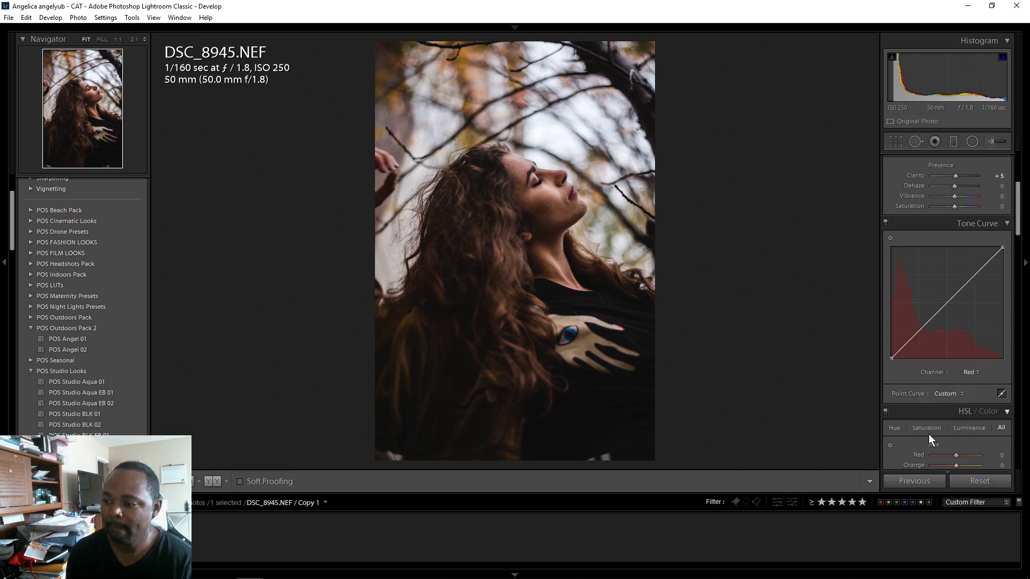
left_click(947, 302)
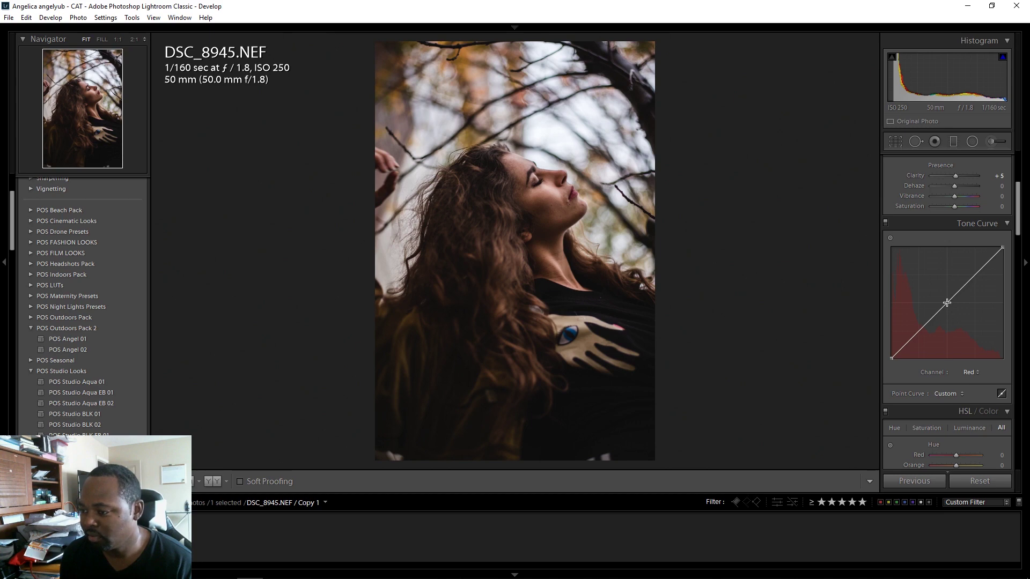
left_click(919, 331)
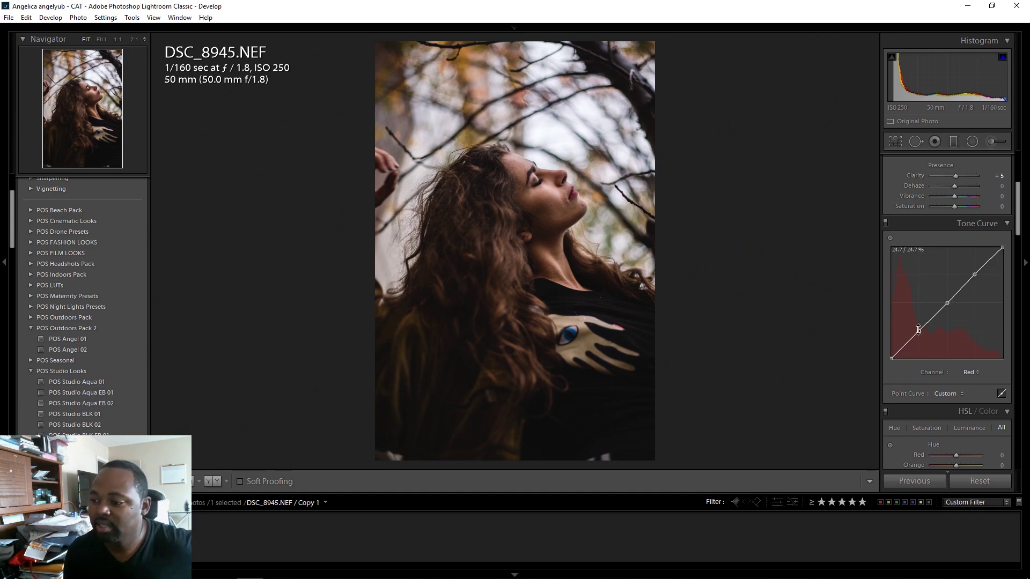
- Raise the Red curve's shadow point to about 23.1 / 26.3% and nudge its highlight point slightly below the diagonal
left_click_drag(918, 331, 919, 323)
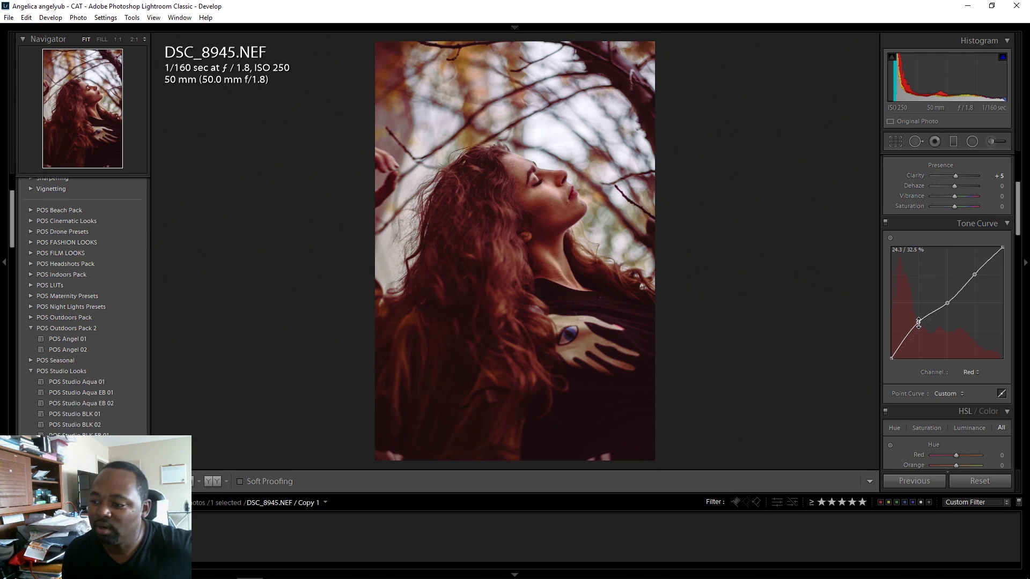
left_click_drag(918, 323, 917, 328)
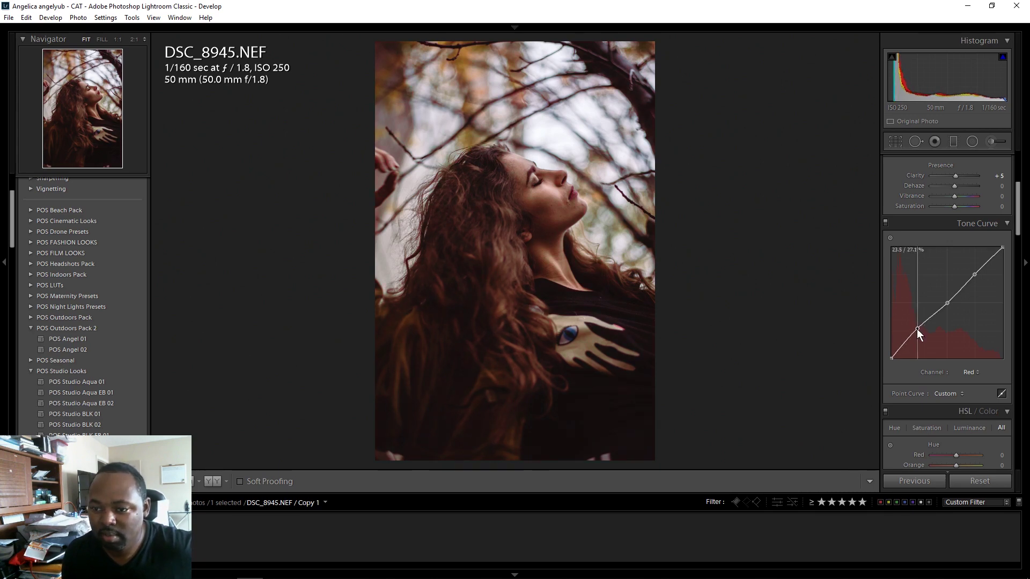
left_click_drag(916, 329, 916, 330)
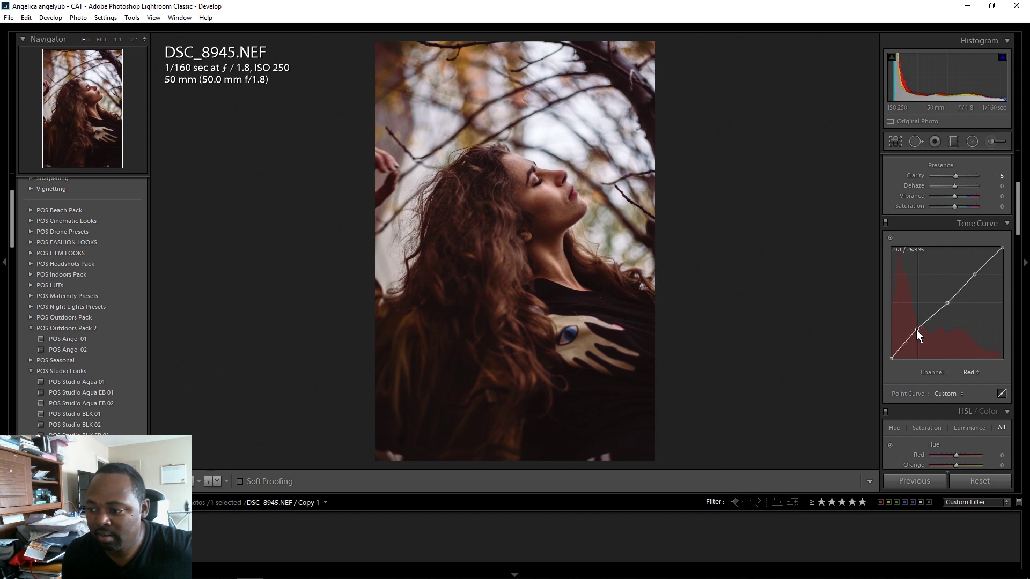
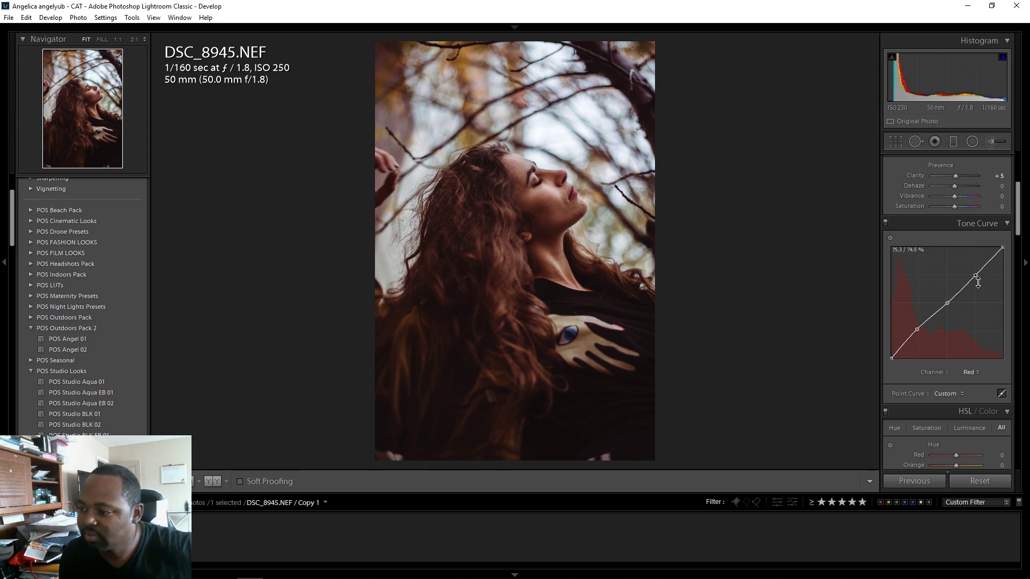
left_click_drag(976, 276, 974, 276)
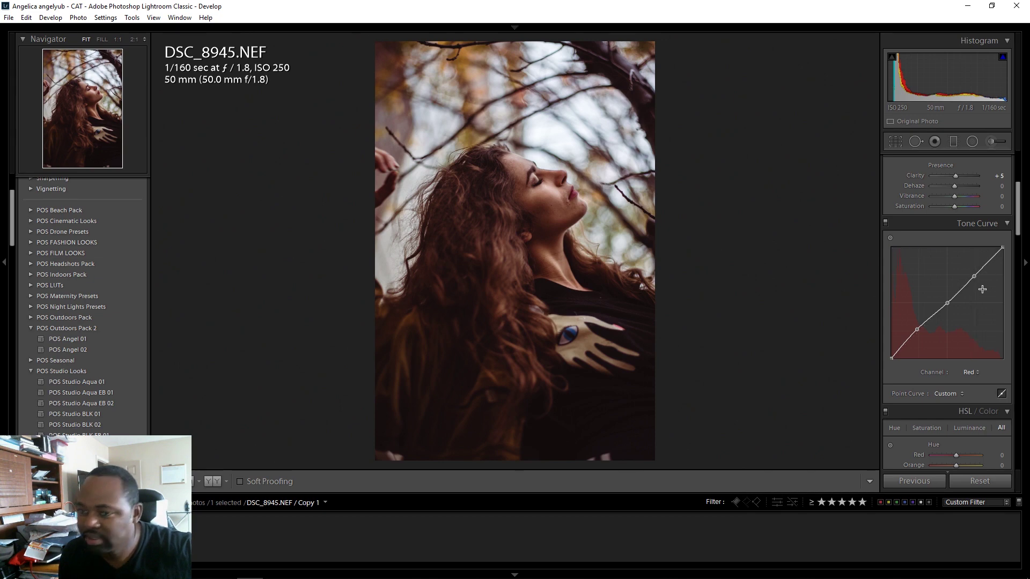
- Switch the tone curve to the Blue channel and add anchor points at the shadows, midtones and highlights
left_click(968, 372)
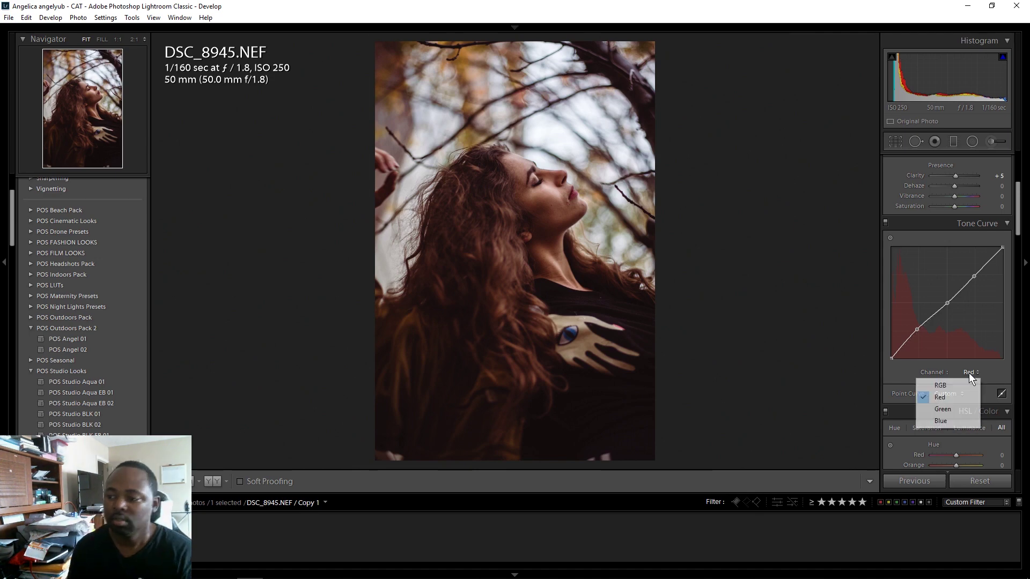
left_click(939, 421)
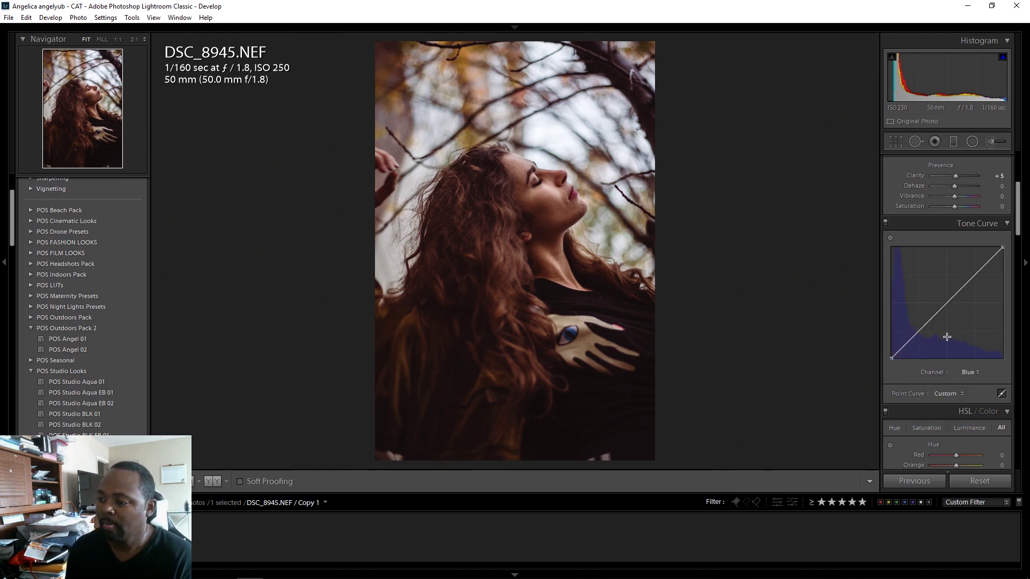
left_click(919, 331)
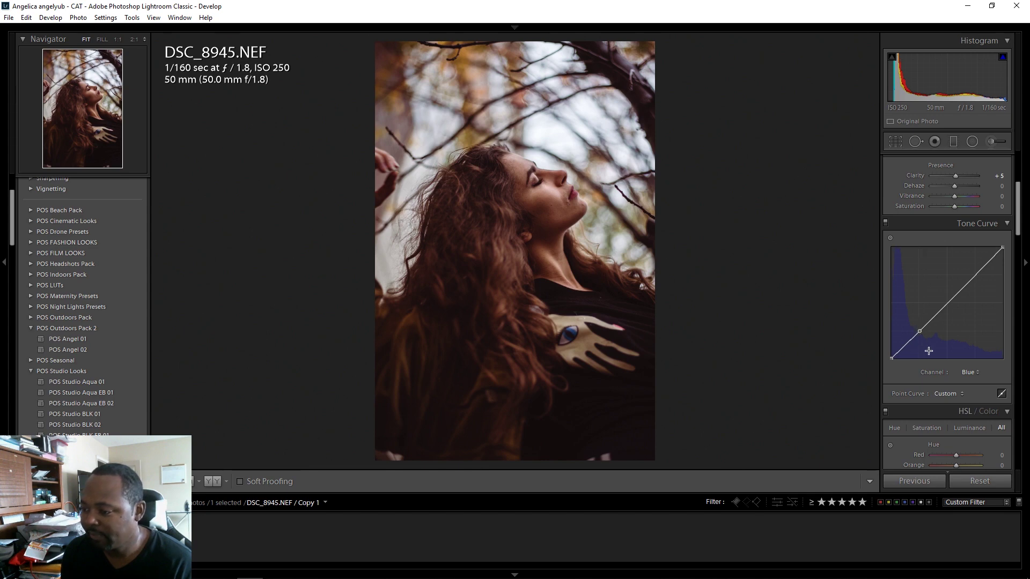
left_click(948, 303)
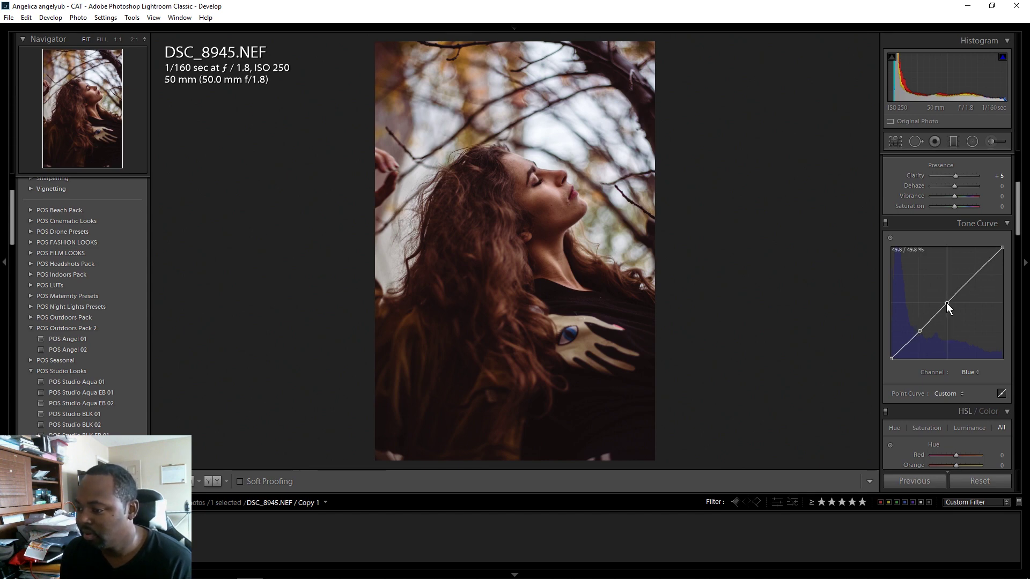
left_click_drag(947, 303, 947, 303)
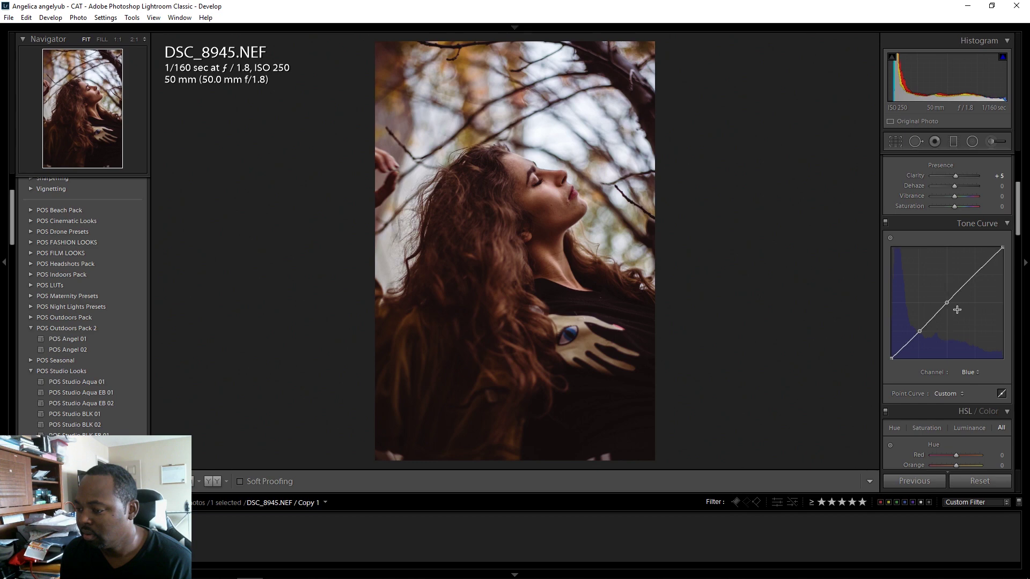
left_click(974, 277)
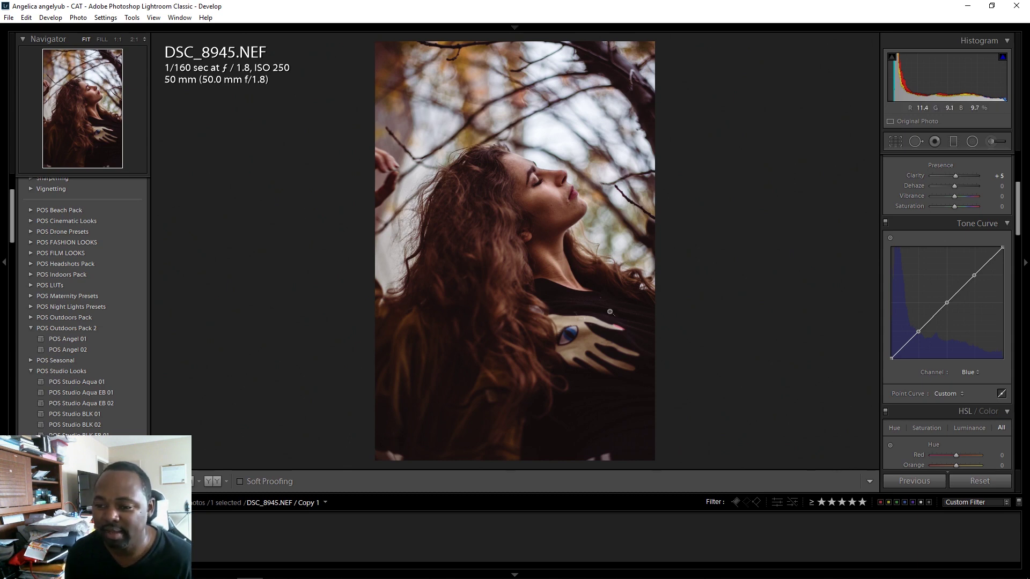
- Inspect the dark shirt up close and add a slightly raised deep-shadow point at about 13% on the Blue curve
left_click(570, 304)
left_click_drag(571, 304, 673, 158)
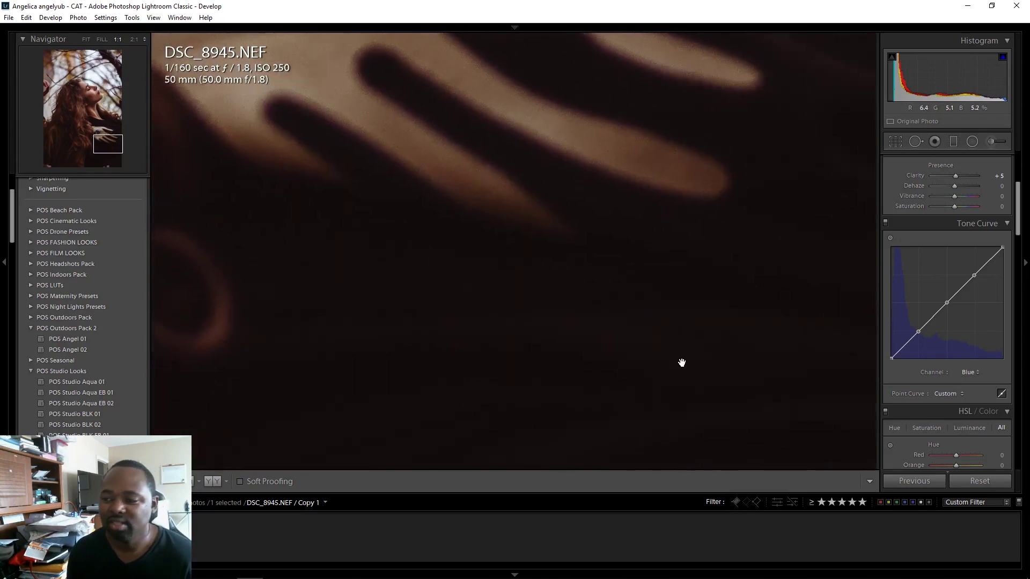
left_click_drag(685, 253, 704, 282)
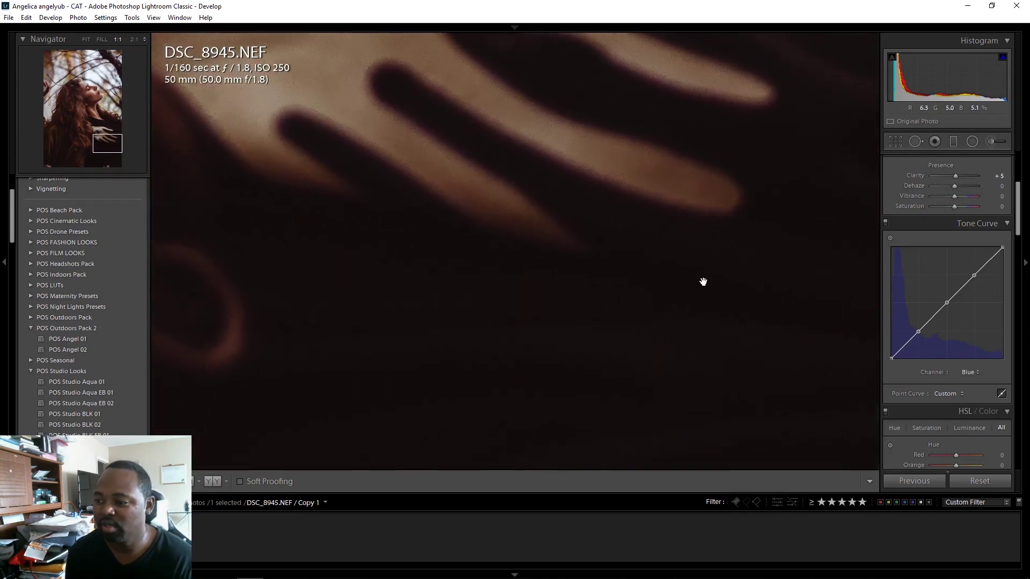
left_click(905, 345)
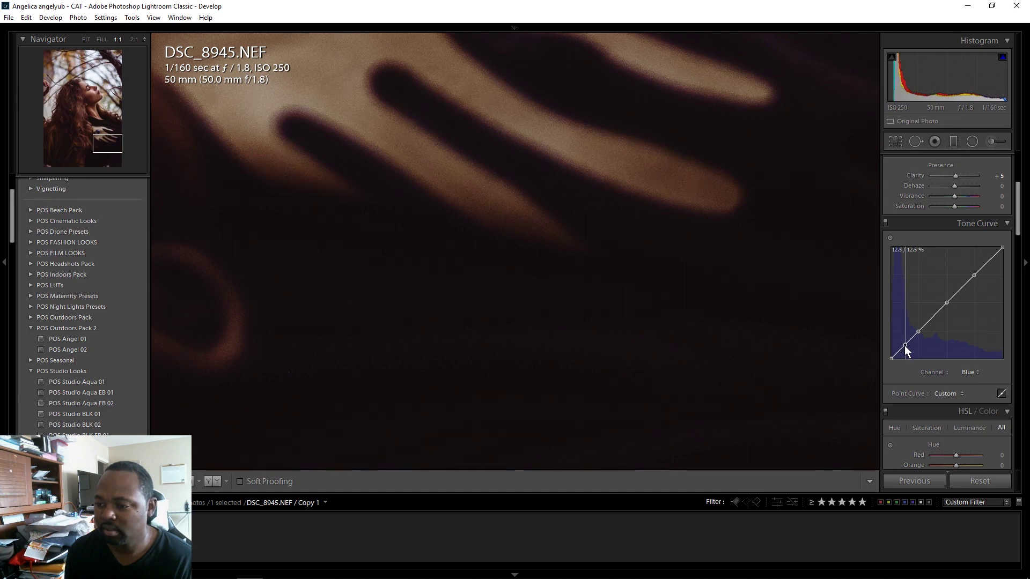
left_click_drag(905, 345, 905, 346)
key("Up")
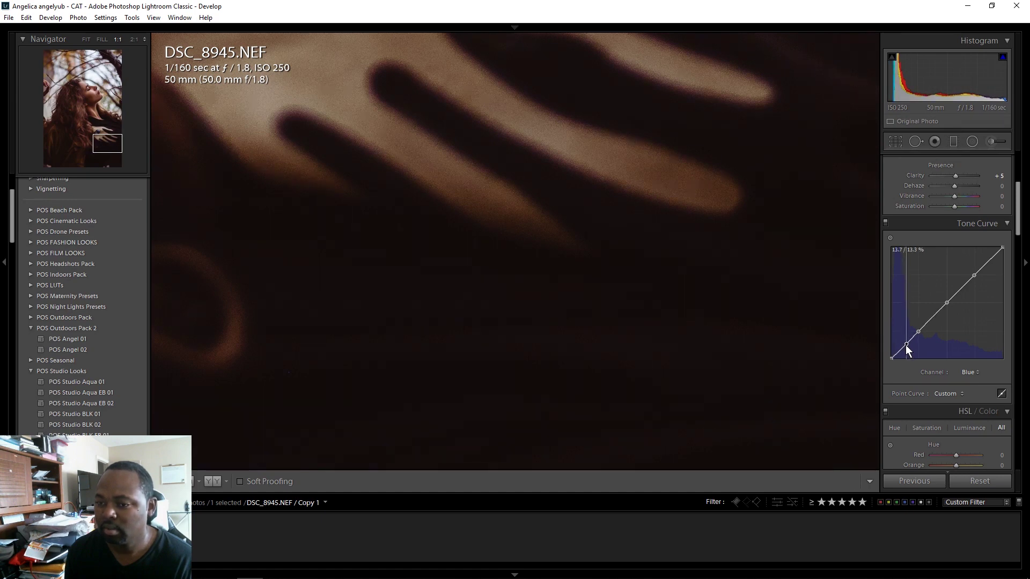
key("Left")
- Switch to the Red channel and add a deep-shadow point just below its raised shadow point, pulled slightly down toward the diagonal
left_click(971, 373)
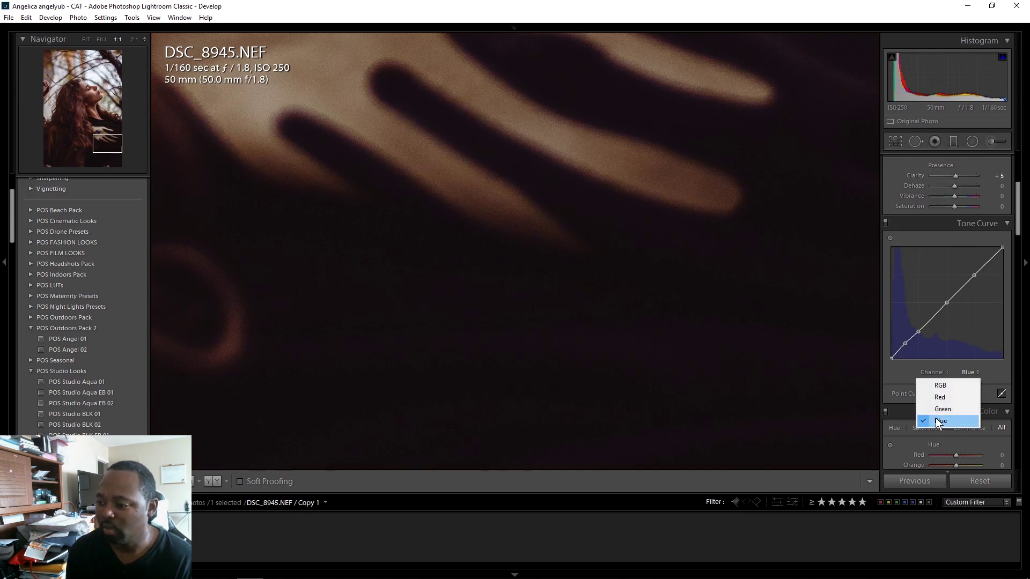
left_click(944, 398)
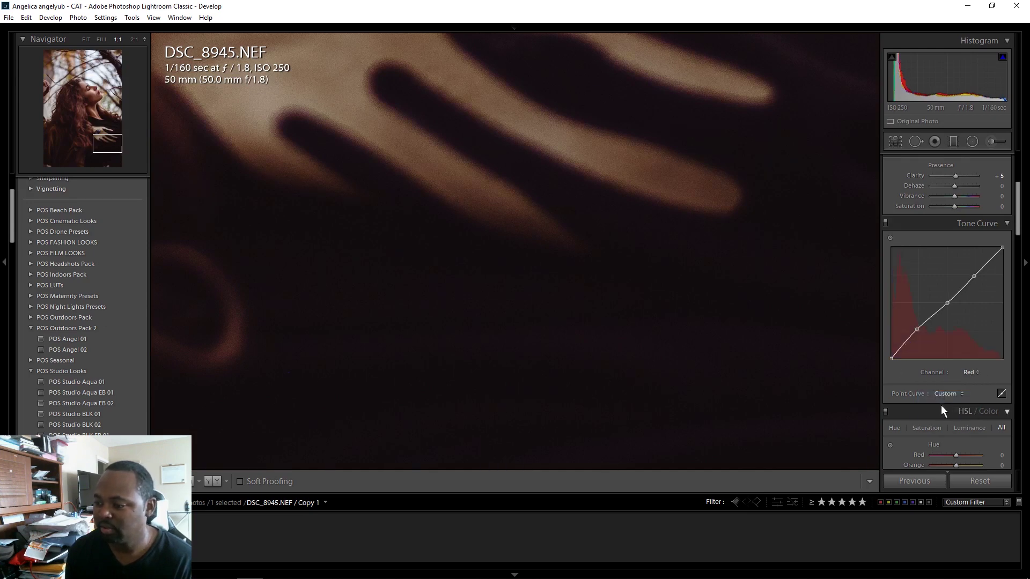
left_click(902, 346)
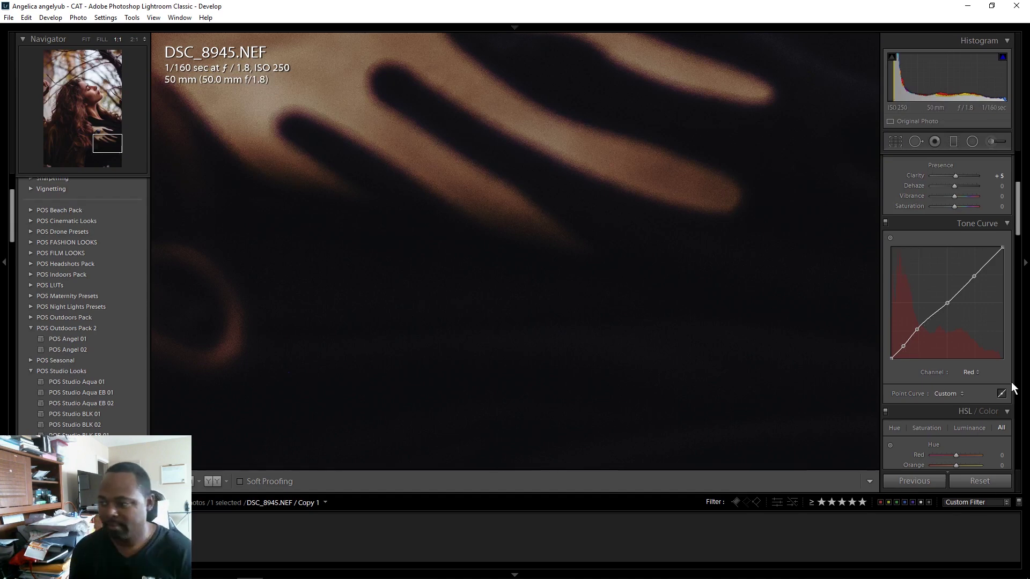
- Return to the Blue channel and, viewing the whole photo, lower its highlight point slightly below the diagonal to warm the highlights
left_click(971, 372)
left_click(943, 422)
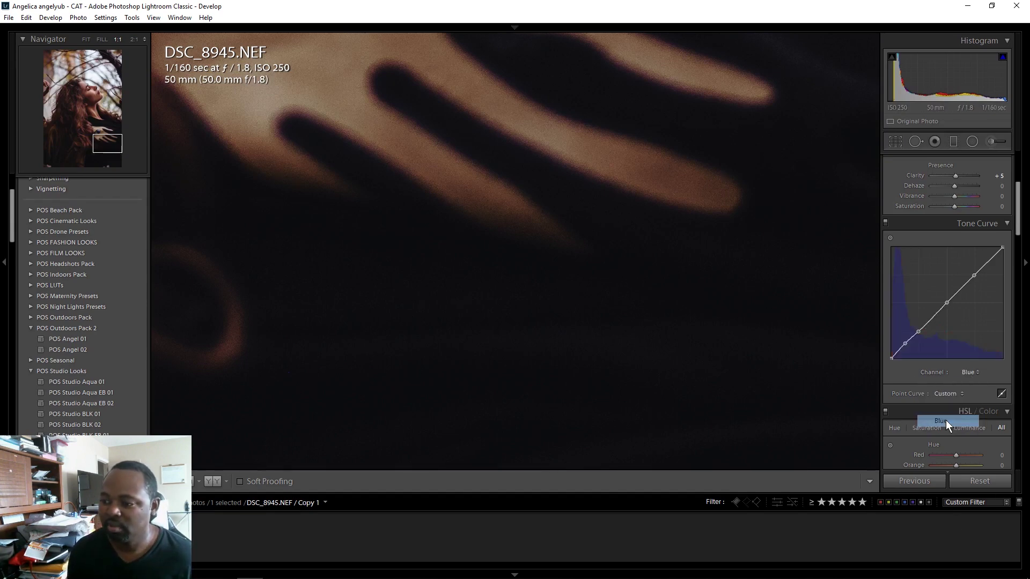
left_click(86, 40)
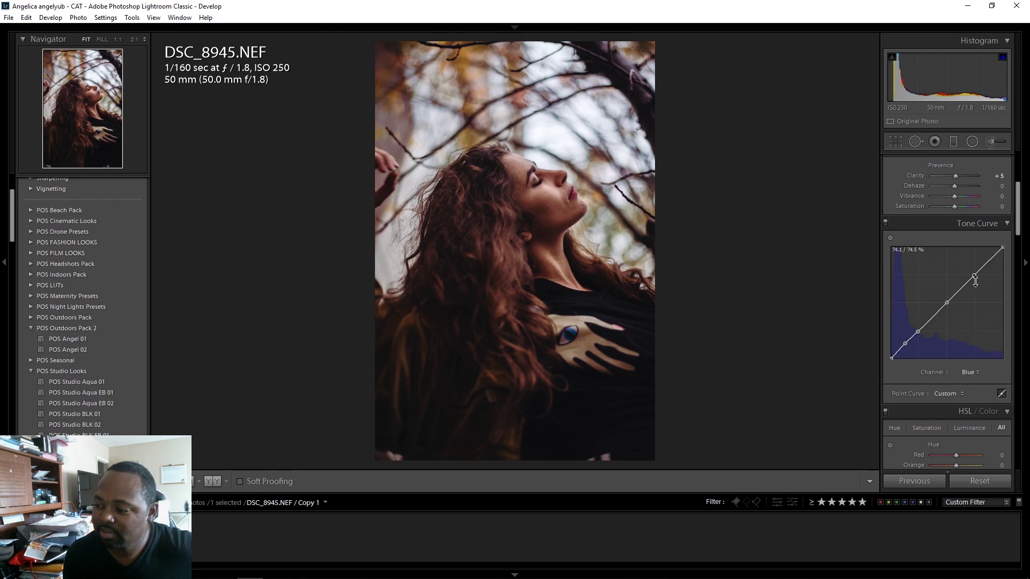
left_click_drag(974, 278, 974, 300)
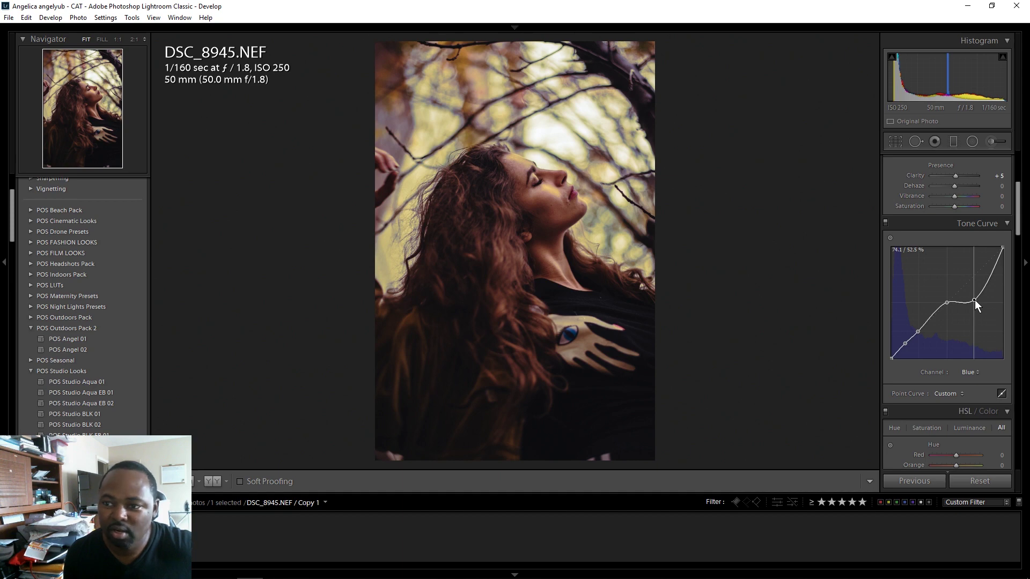
left_click_drag(974, 300, 975, 283)
double_click(976, 283)
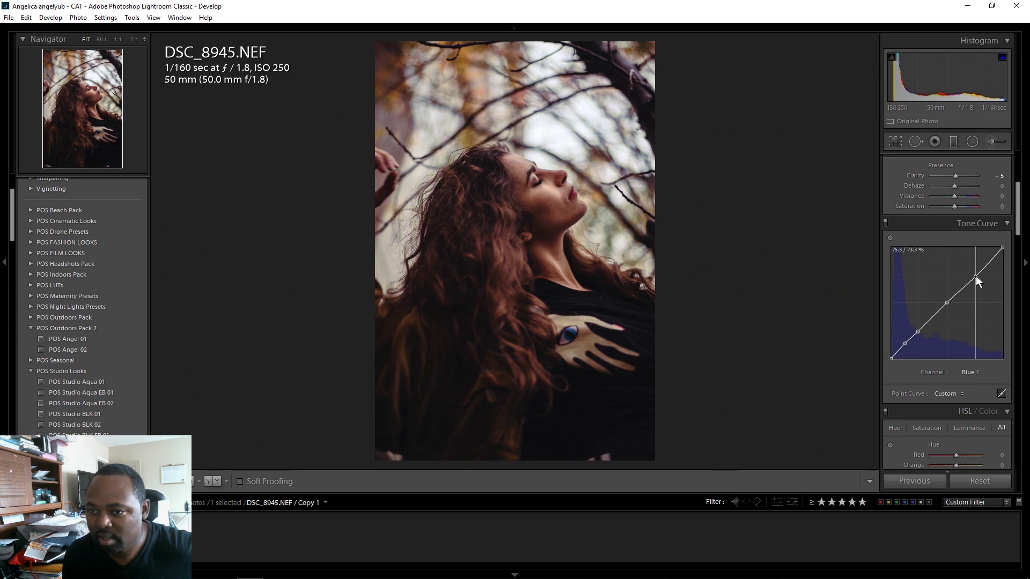
left_click(975, 279)
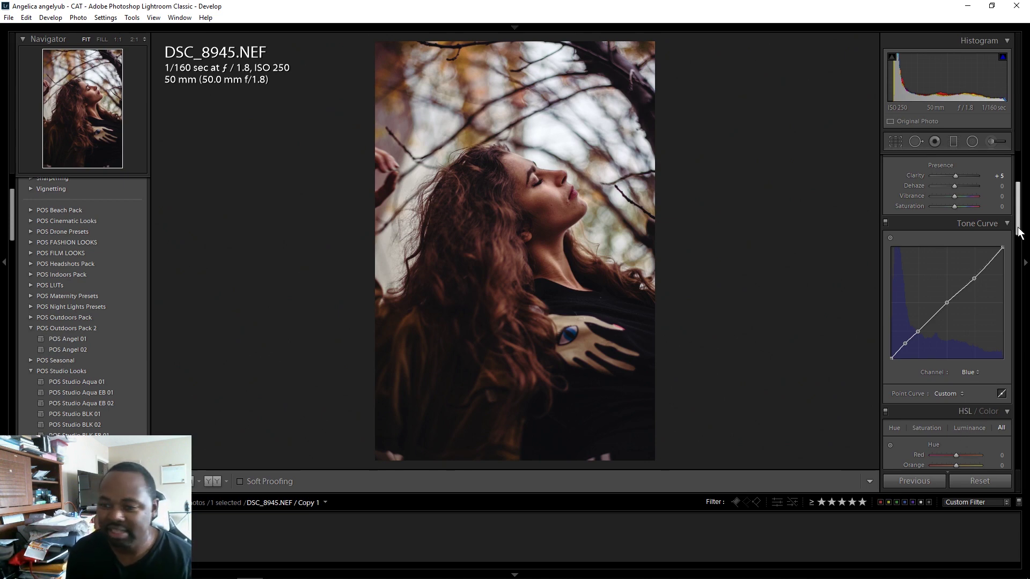
- Set the HSL saturation to -20 for Red, -20 for Orange and -40 for Green
left_click_drag(1019, 232, 1026, 274)
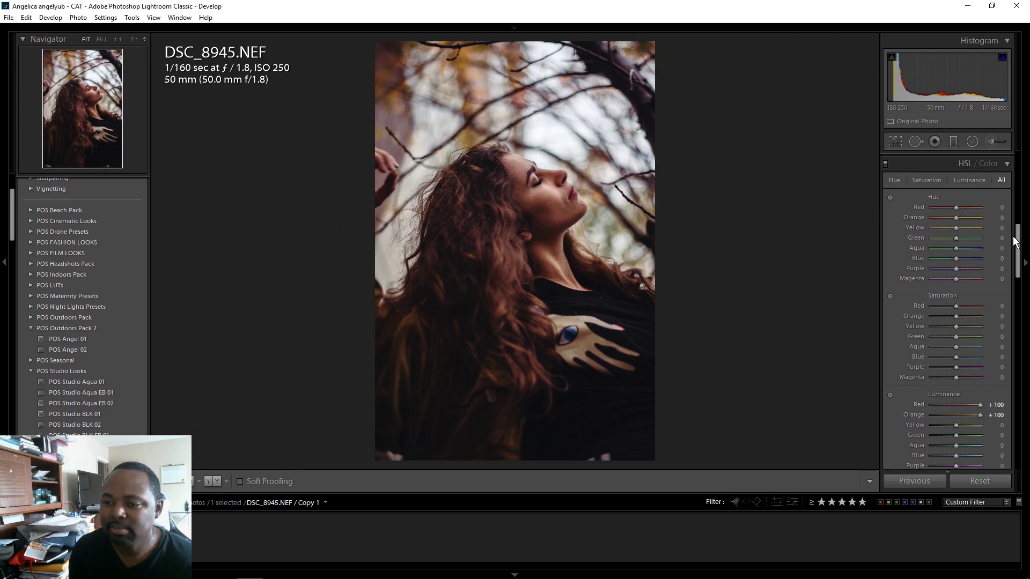
left_click(998, 307)
type("-2")
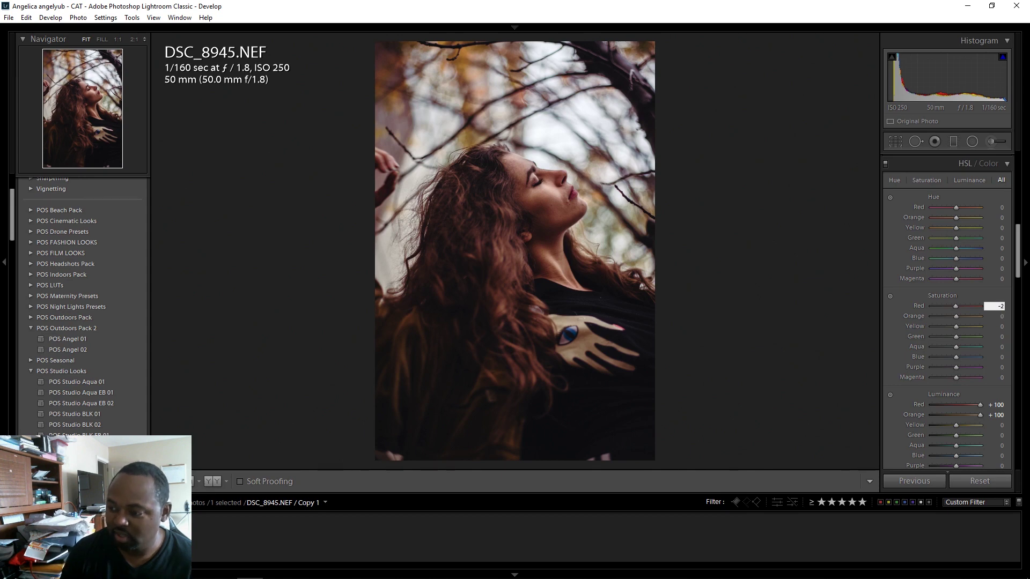
type("0")
key("Tab")
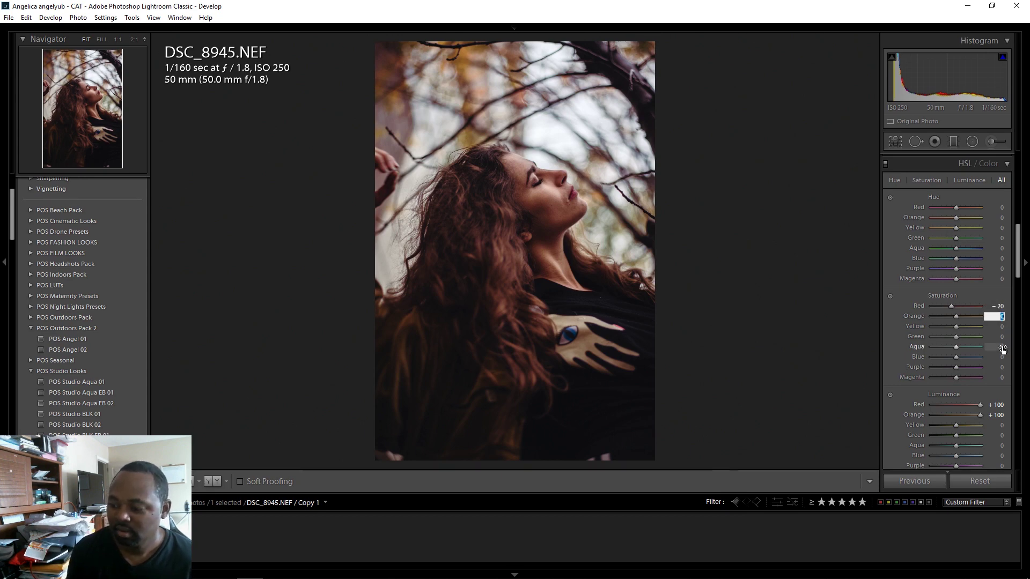
type("-20")
key("Return")
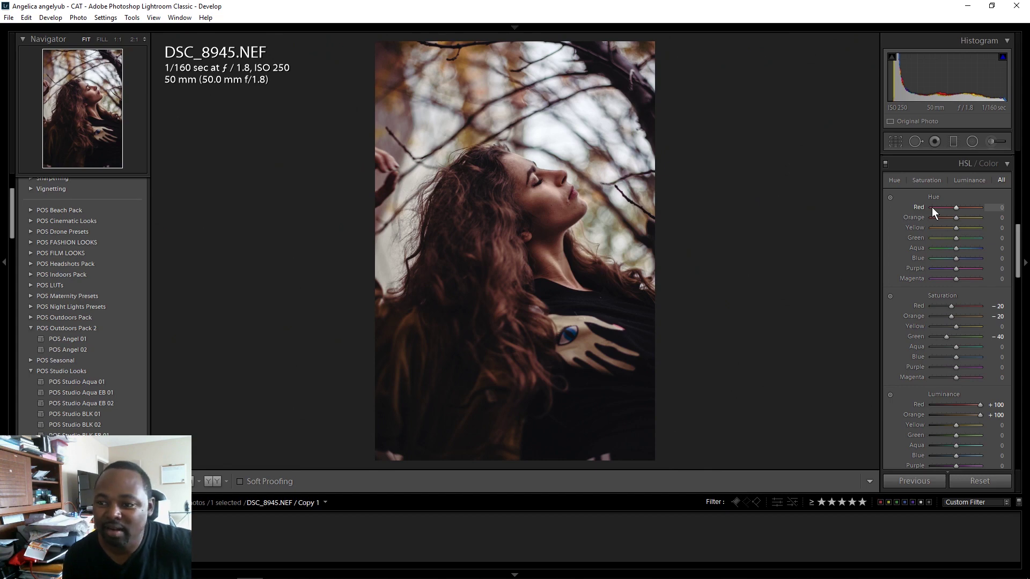
- Judging the skin tones up close, set the HSL hue to +40 for Red and -6 for Orange
left_click_drag(956, 207, 954, 208)
key("z")
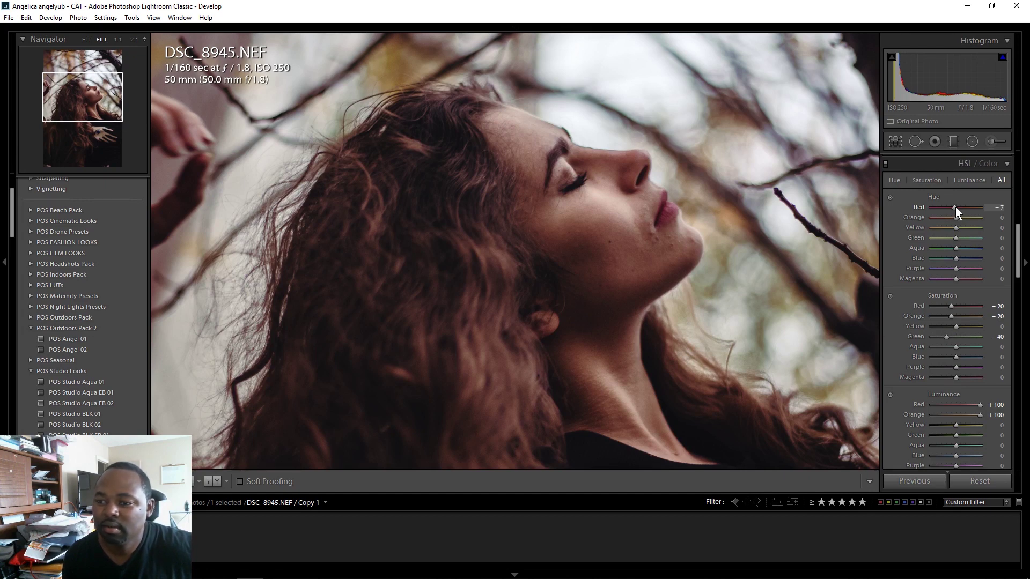
left_click_drag(955, 207, 963, 207)
left_click(999, 208)
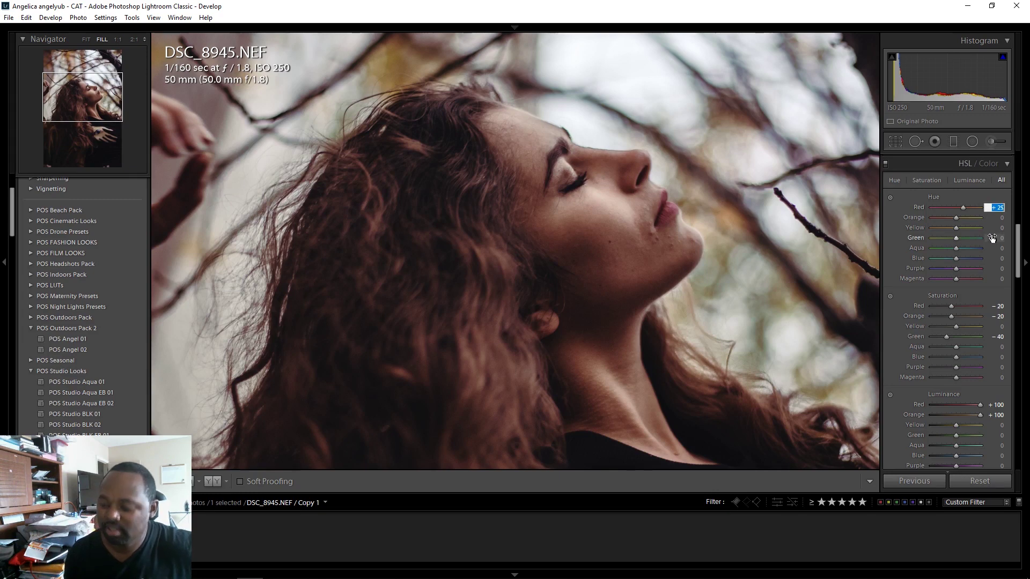
type("40")
key("Tab")
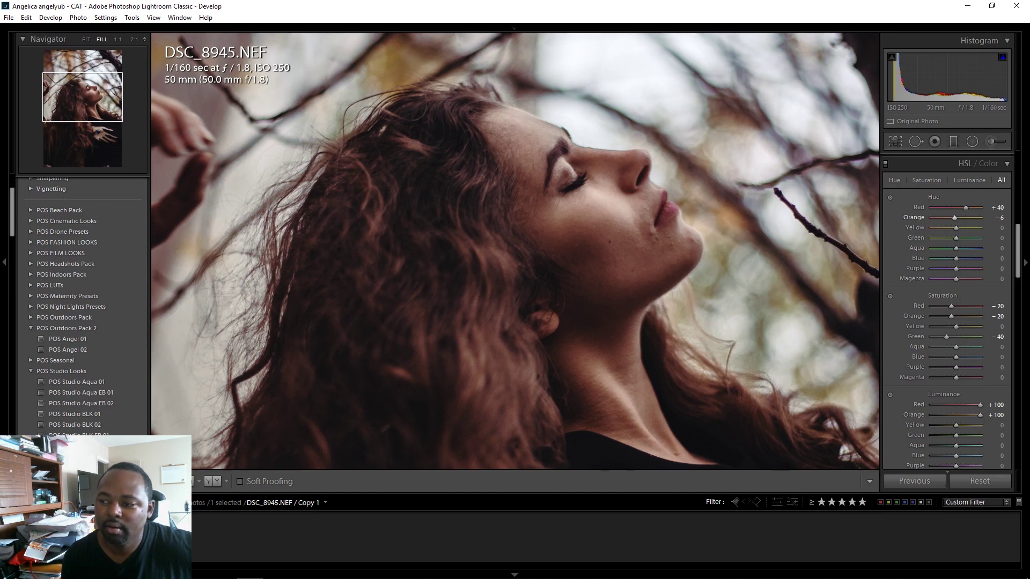
- Set the HSL hue to -30 for Yellow, +20 for Green and -24 for Blue
key("Tab")
type("-30")
key("Tab")
type("20")
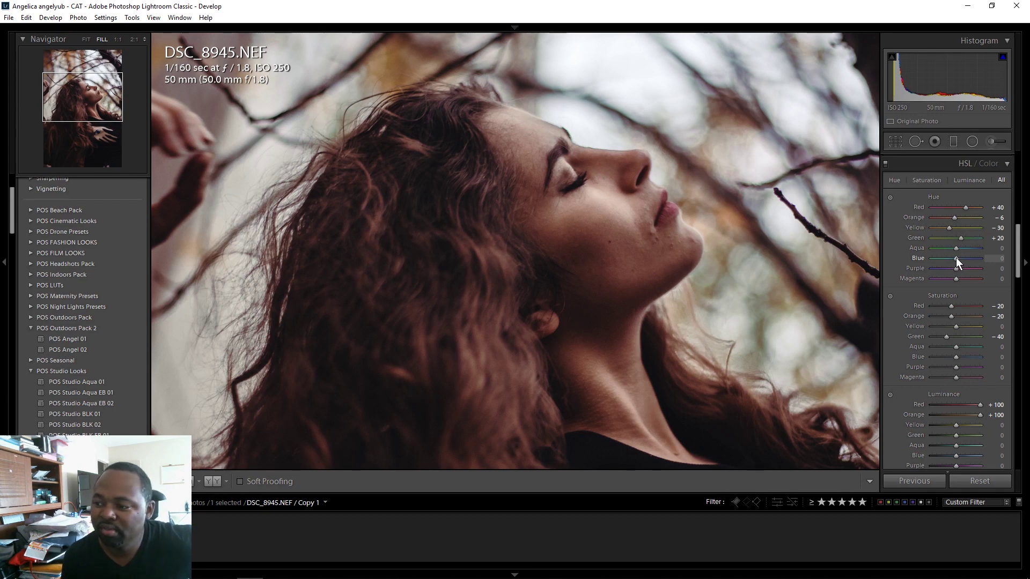
left_click_drag(955, 259, 934, 255)
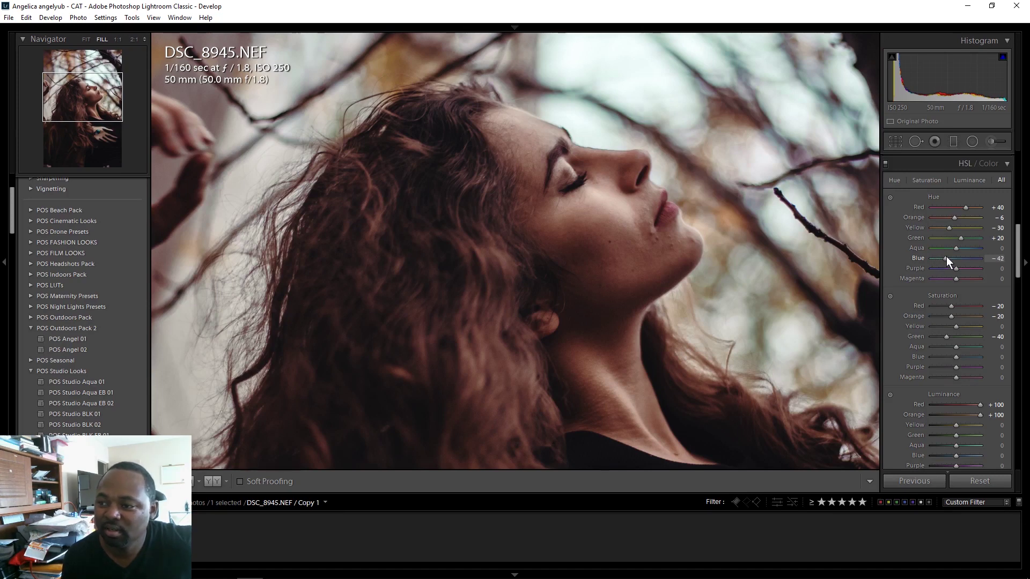
left_click_drag(947, 257, 951, 256)
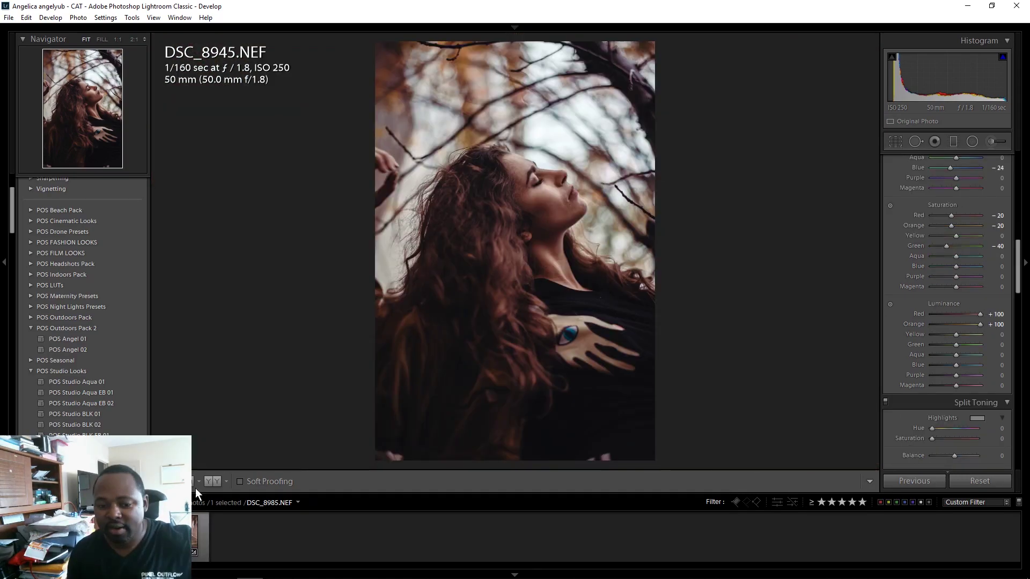
- Set the Shadows Tint in the Calibration settings to +10
mouse_move(304, 577)
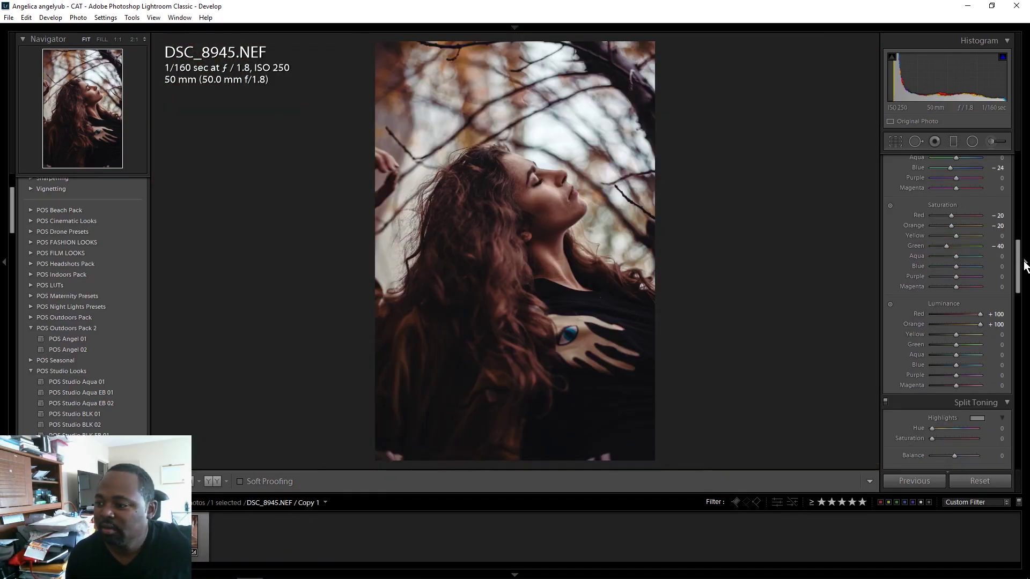
left_click_drag(1023, 266, 1014, 456)
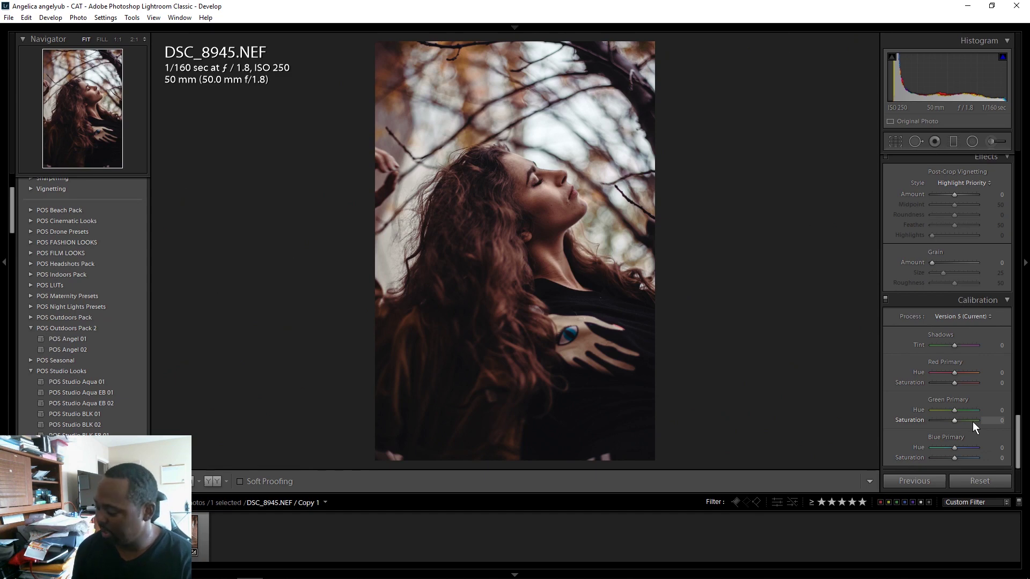
left_click(1004, 350)
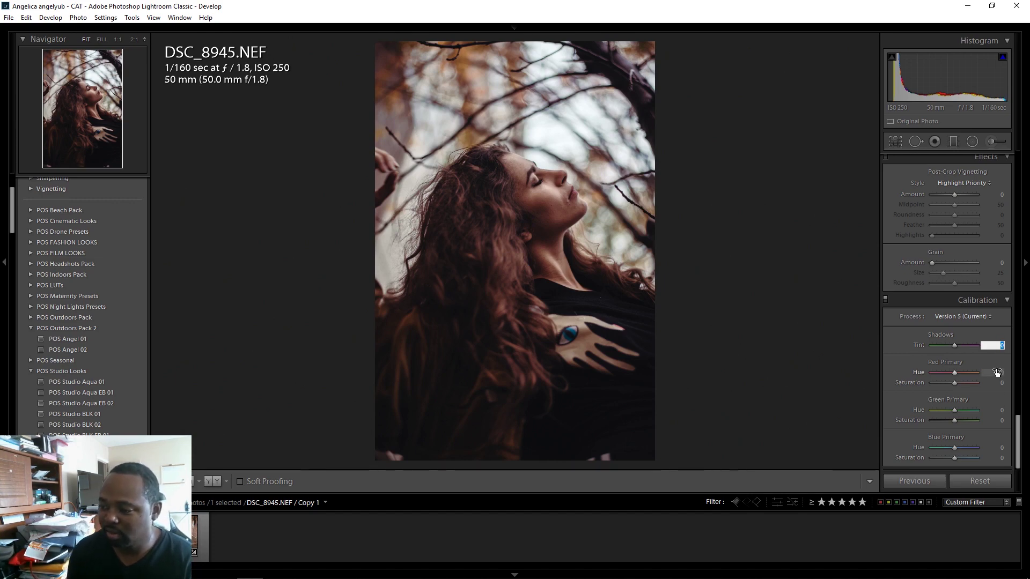
type("10")
key("Return")
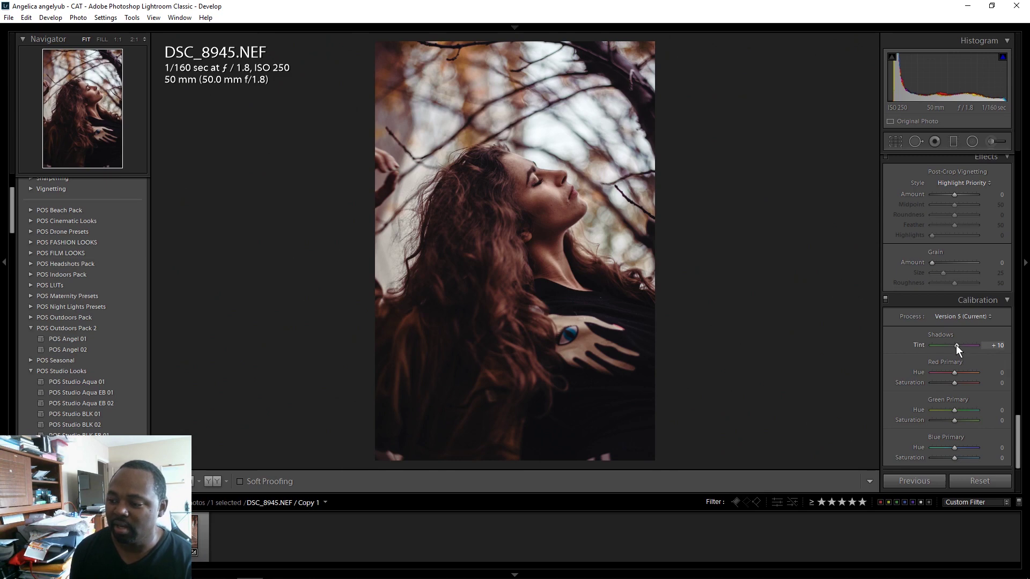
- Preview the Calibration Shadows Tint at +100 and +33, and restore it to +10
left_click_drag(956, 346, 981, 343)
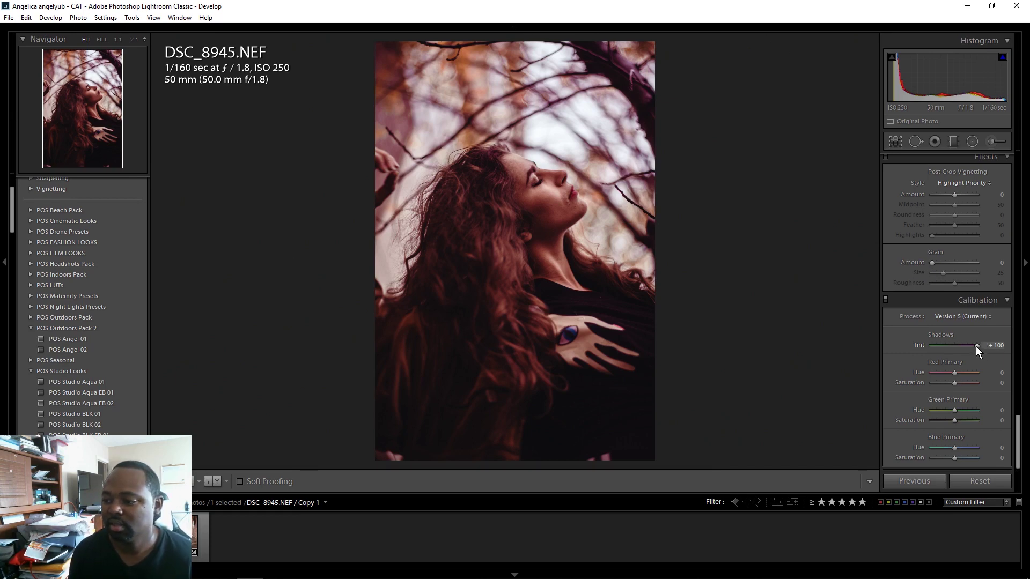
left_click_drag(977, 346, 961, 346)
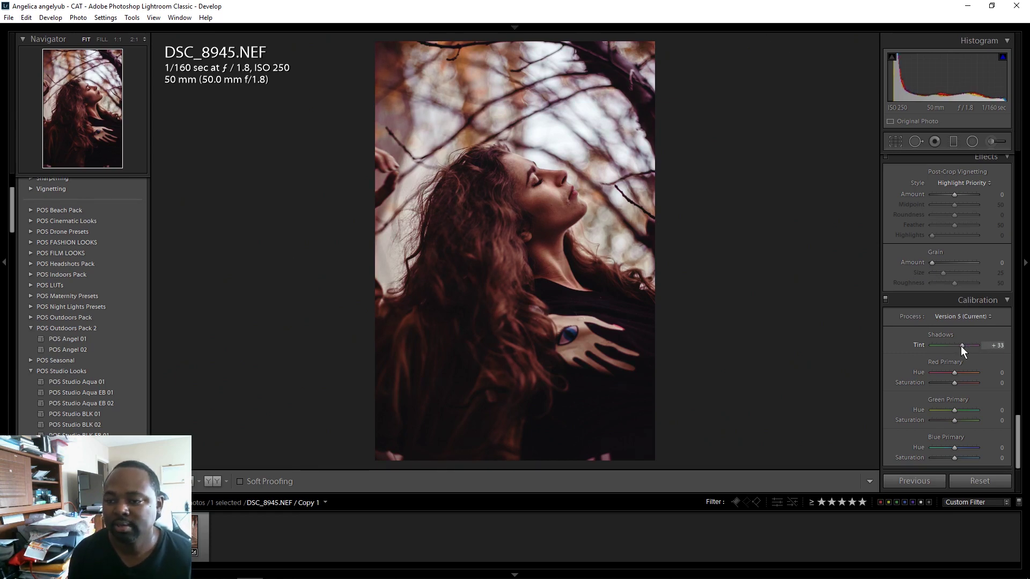
left_click(999, 346)
type("10")
key("Return")
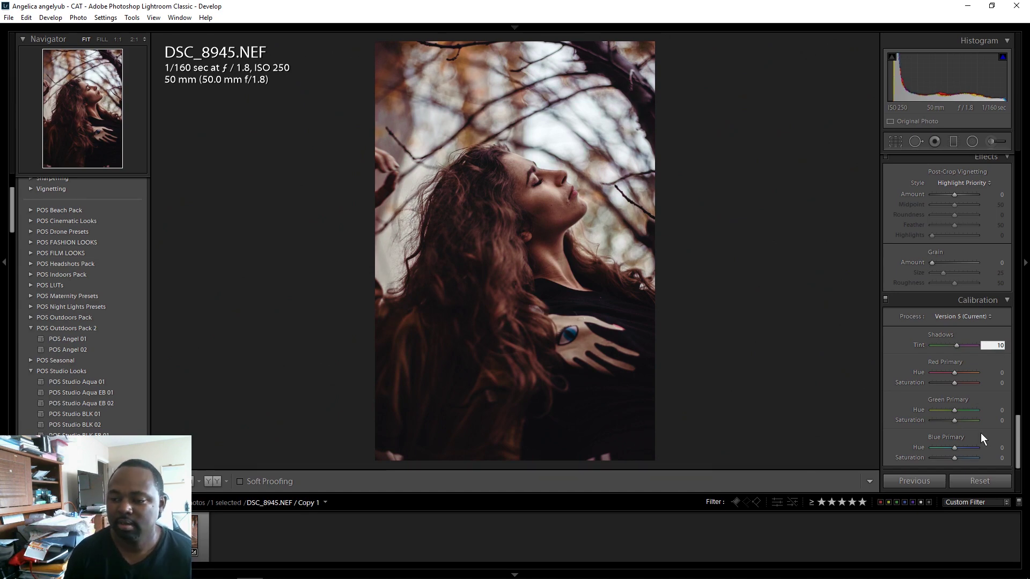
- Try Calibration Red Primary Hue values of -17, +21, -77 and -88, judging the effect on the skin up close
left_click(999, 373)
type("-51")
key("Return")
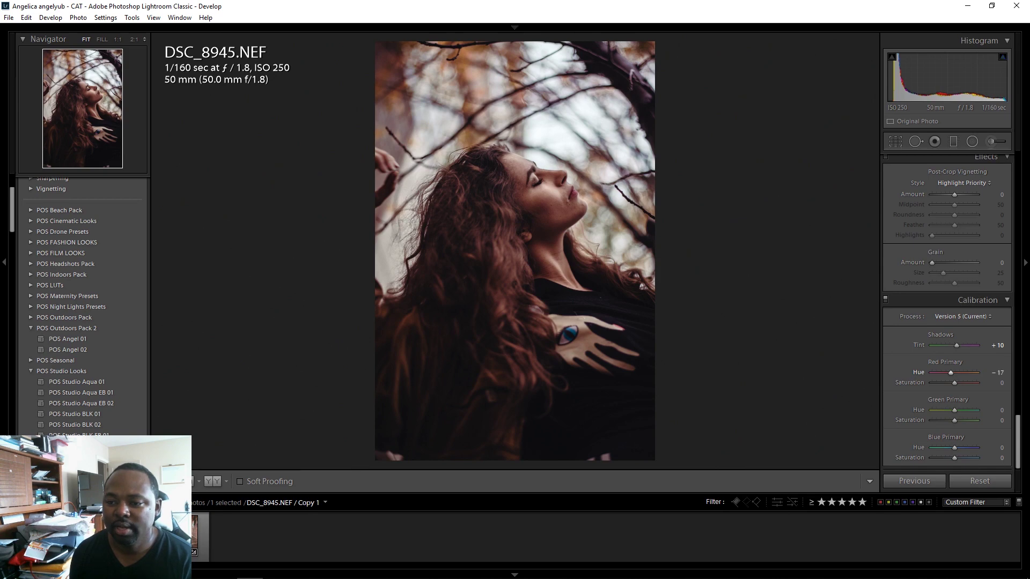
left_click(1000, 373)
type("-2")
key("Return")
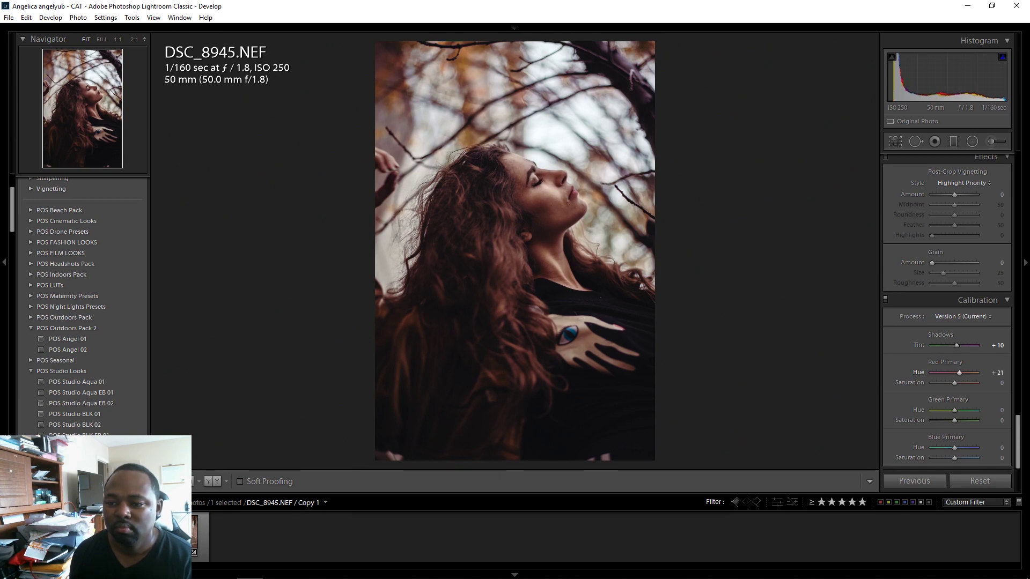
left_click(999, 374)
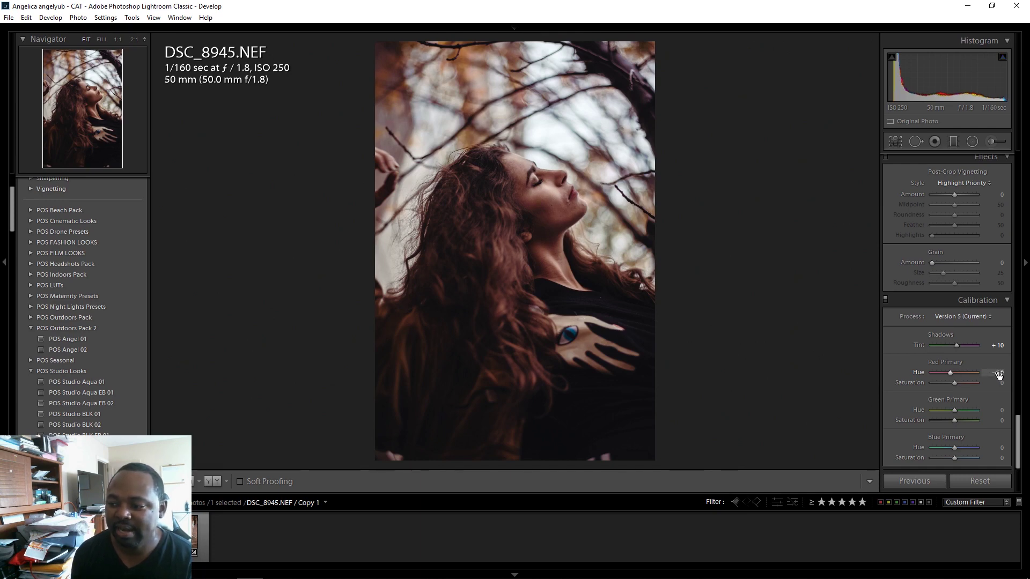
left_click_drag(999, 375, 933, 375)
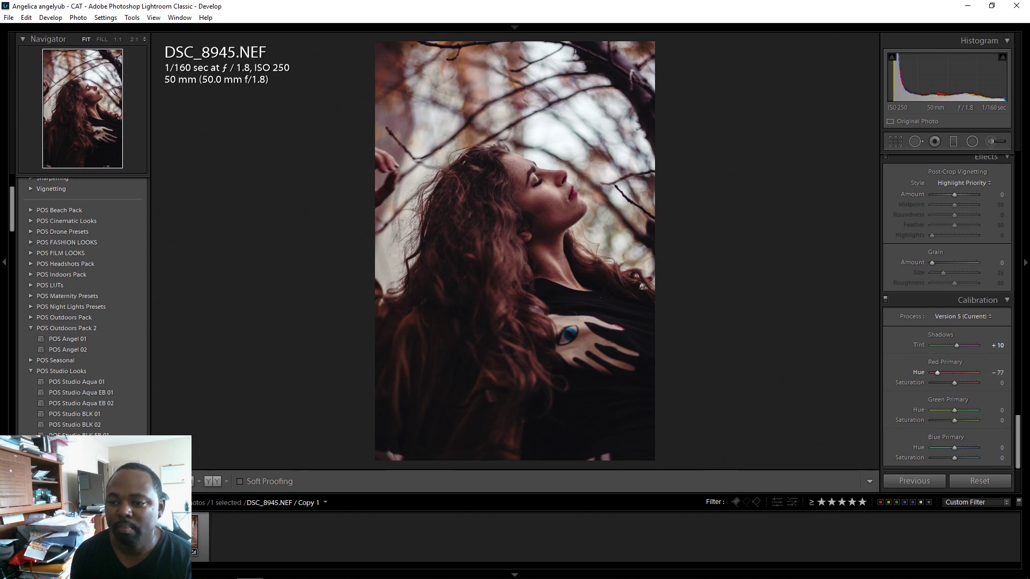
left_click(102, 39)
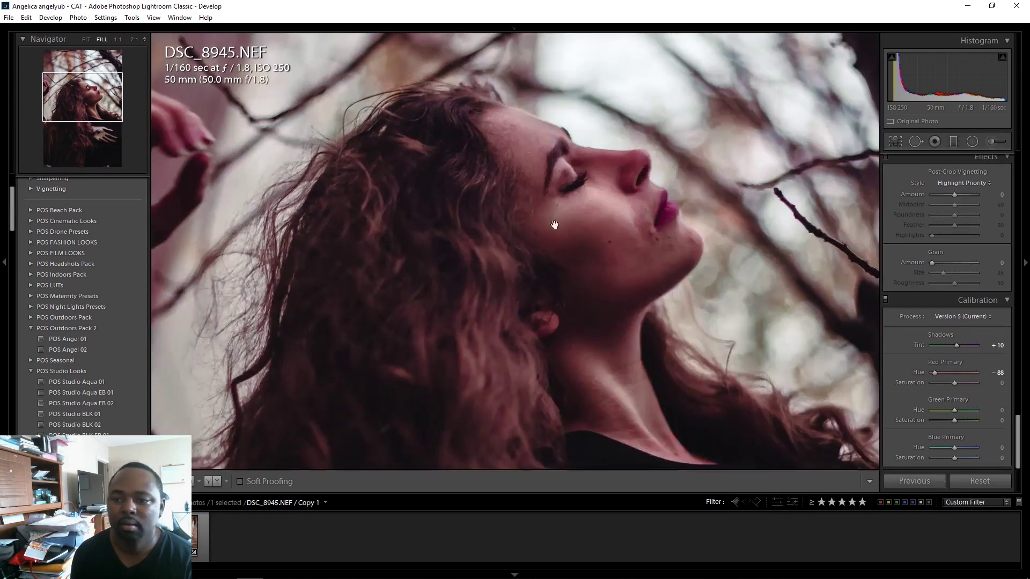
left_click_drag(554, 223, 552, 246)
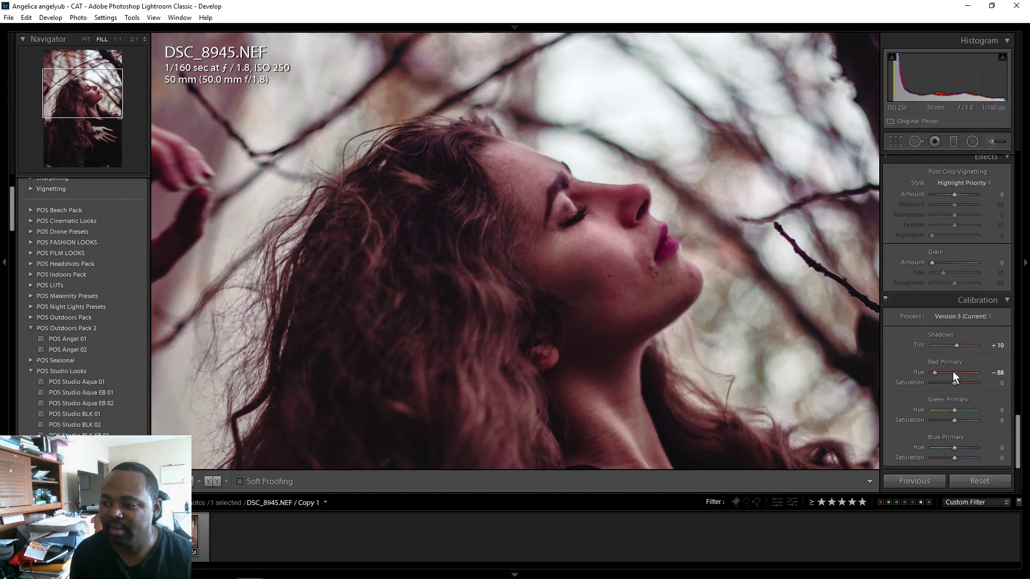
- Set the Calibration Red Primary Hue to +5 and view the whole photo
left_click(999, 373)
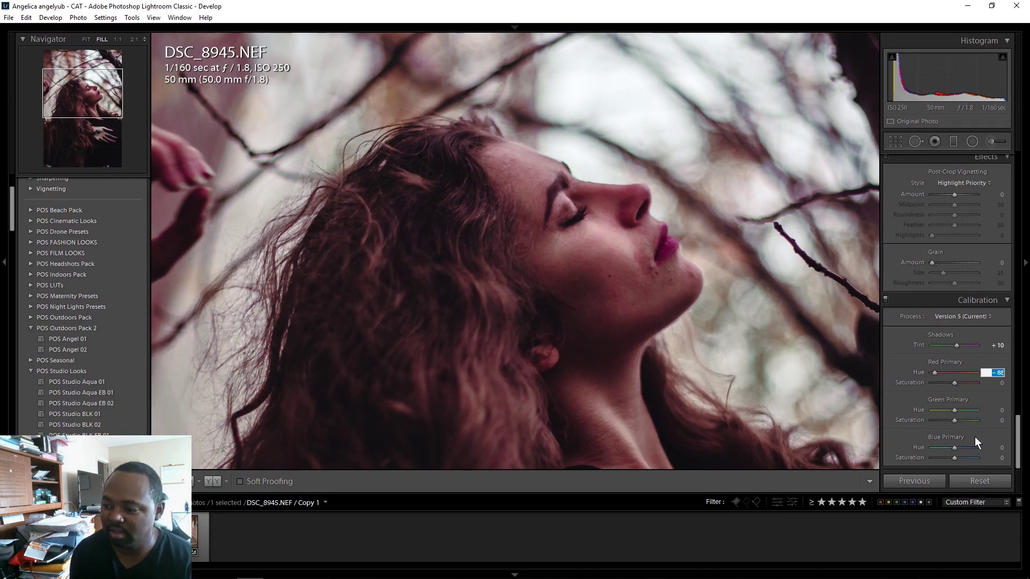
type("5")
key("Return")
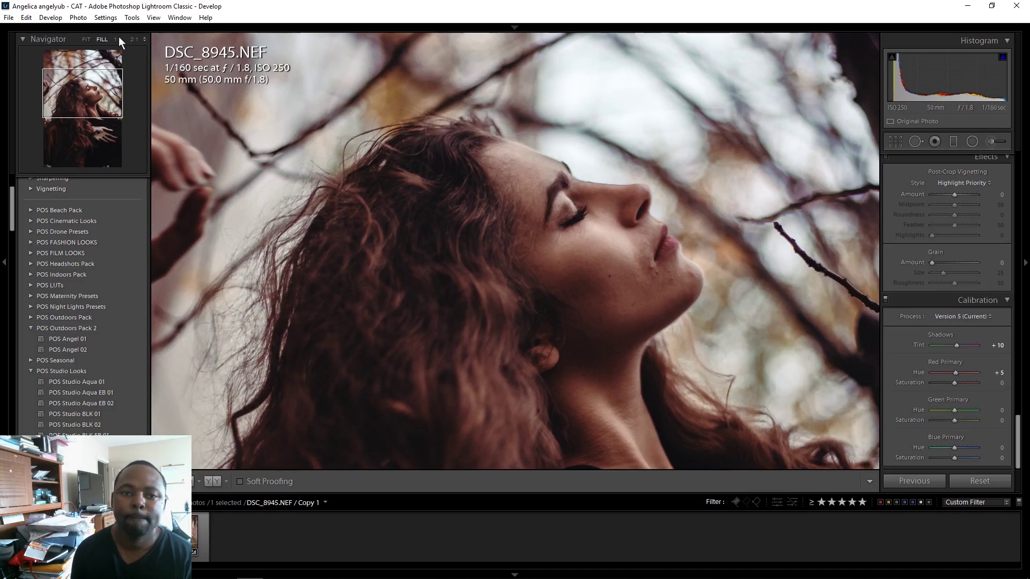
left_click(88, 40)
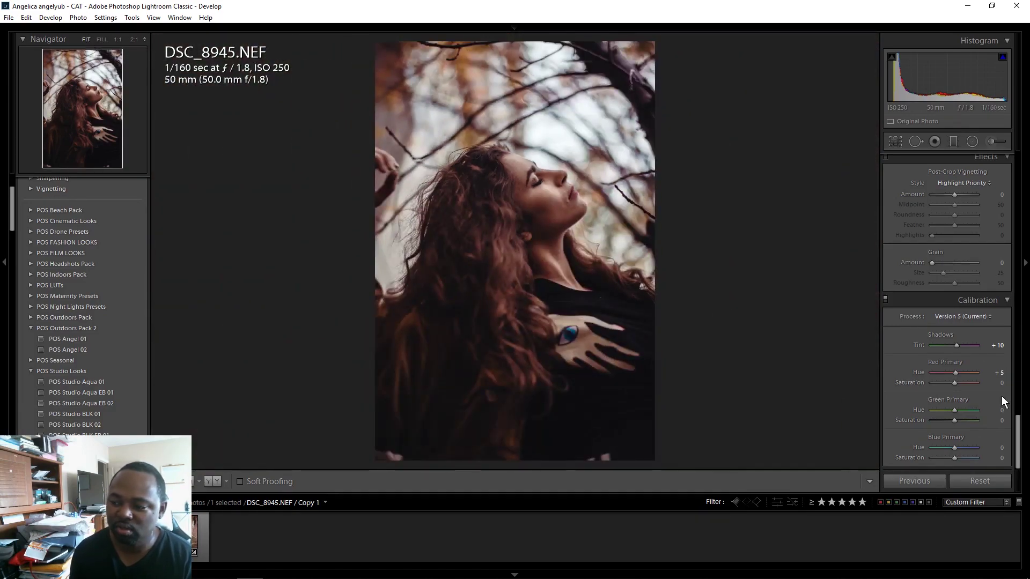
- Preview the Red Primary Saturation at +100, and set it to +60
left_click_drag(1001, 384, 1022, 384)
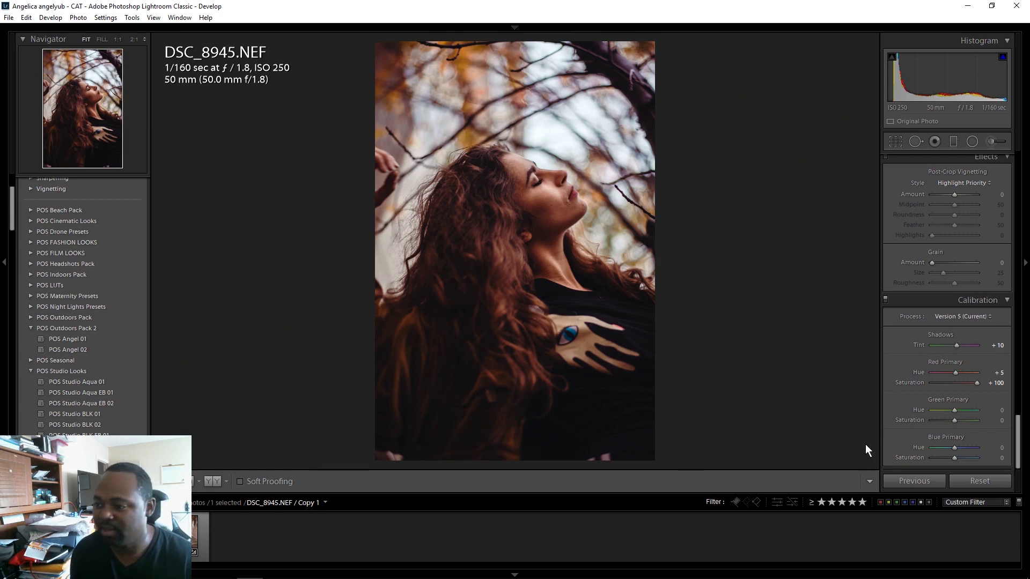
left_click(998, 384)
type("60")
key("Return")
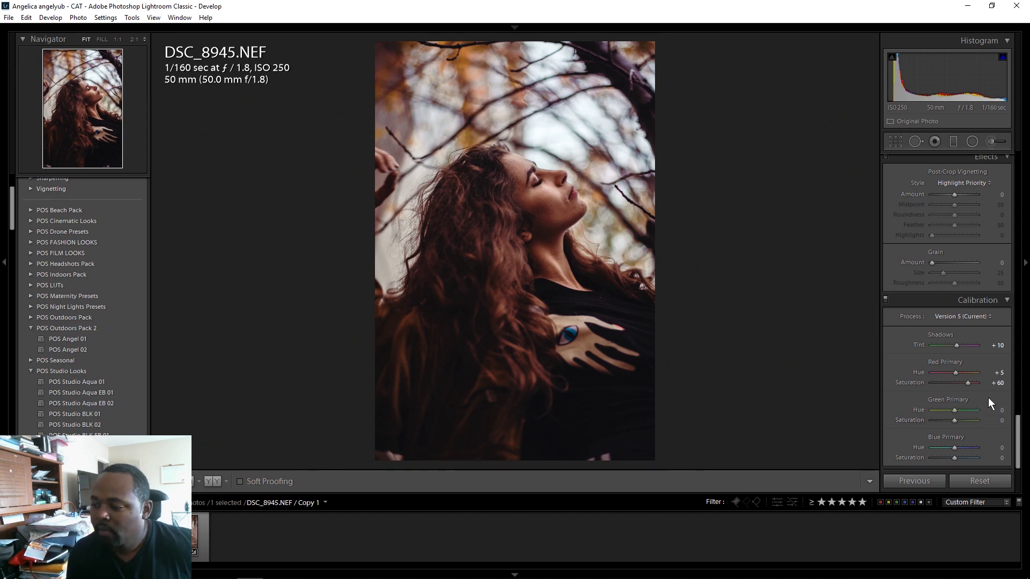
- Preview the Green Primary Hue at -32 and +35, and set it to +15
left_click(998, 410)
type("31")
key("Return")
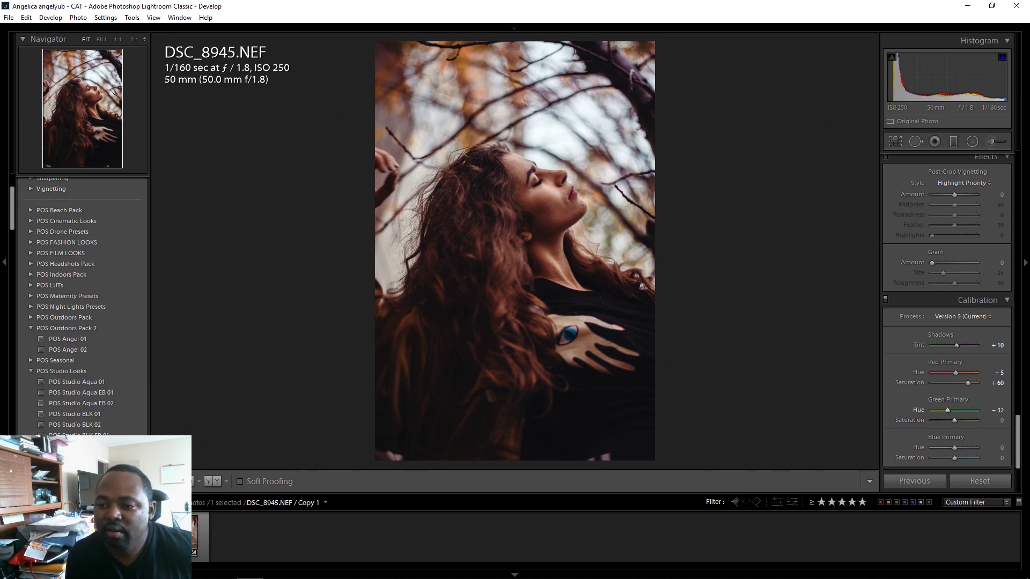
mouse_move(947, 410)
left_mouse_down()
mouse_move(931, 410)
mouse_move(963, 410)
left_mouse_up()
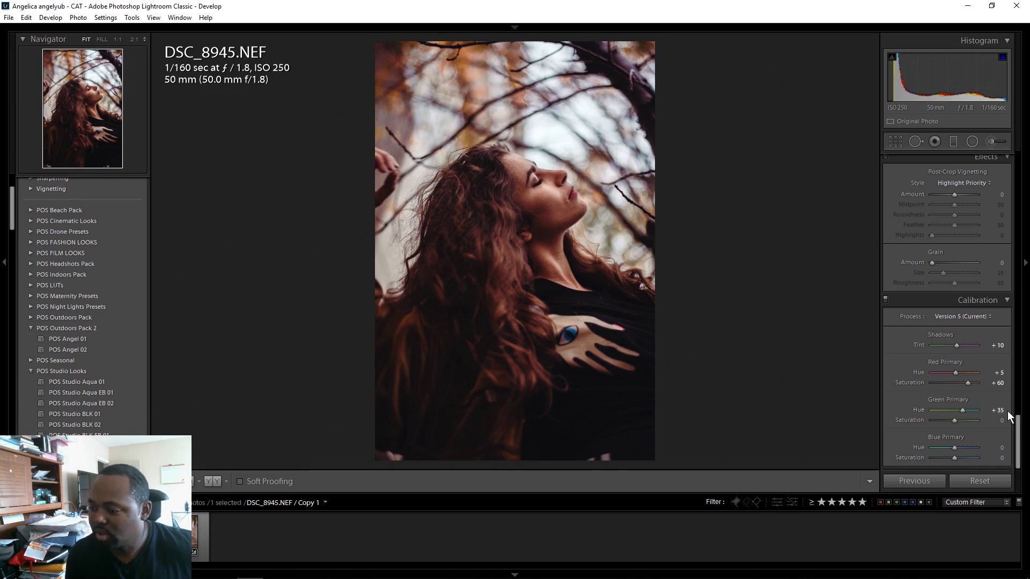
left_click(1001, 412)
type("15")
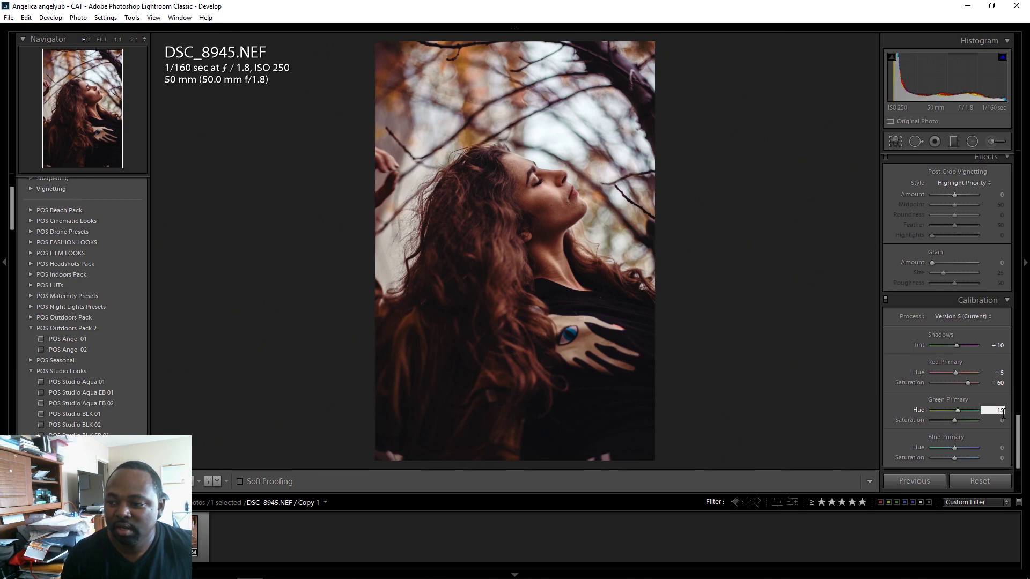
key("Return")
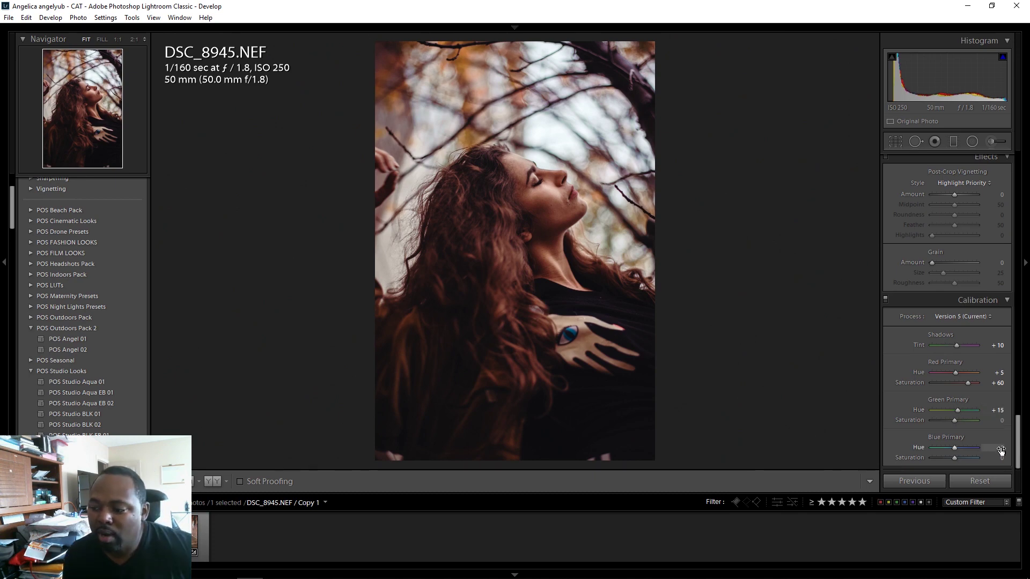
- Try the Blue Primary Hue at -15, +100 and -100
type("-15")
key("Return")
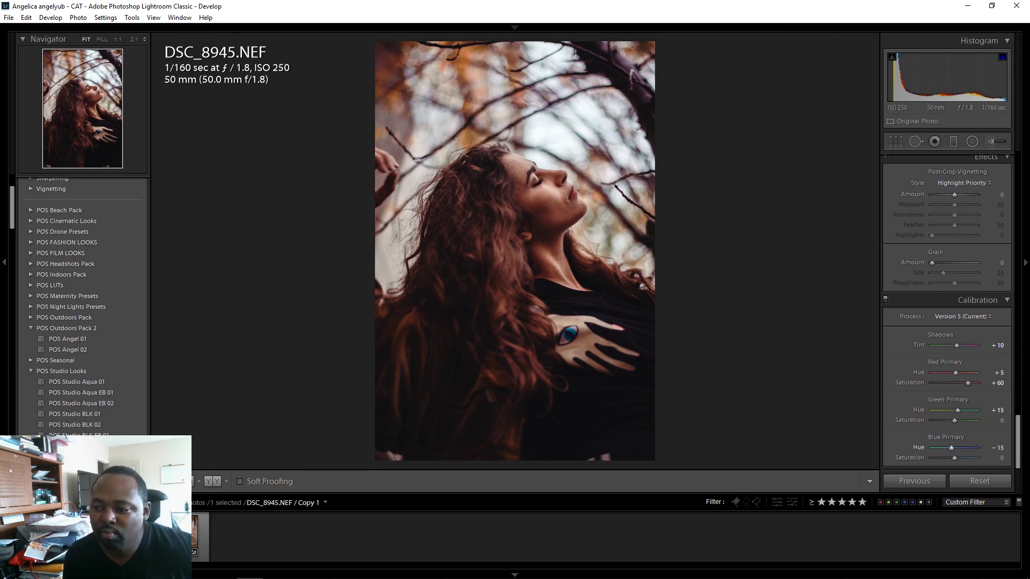
key("shift+Up")
key("shift+Up")
key("shift+Up")
key("shift+Up")
key("shift+Up")
key("shift+Up")
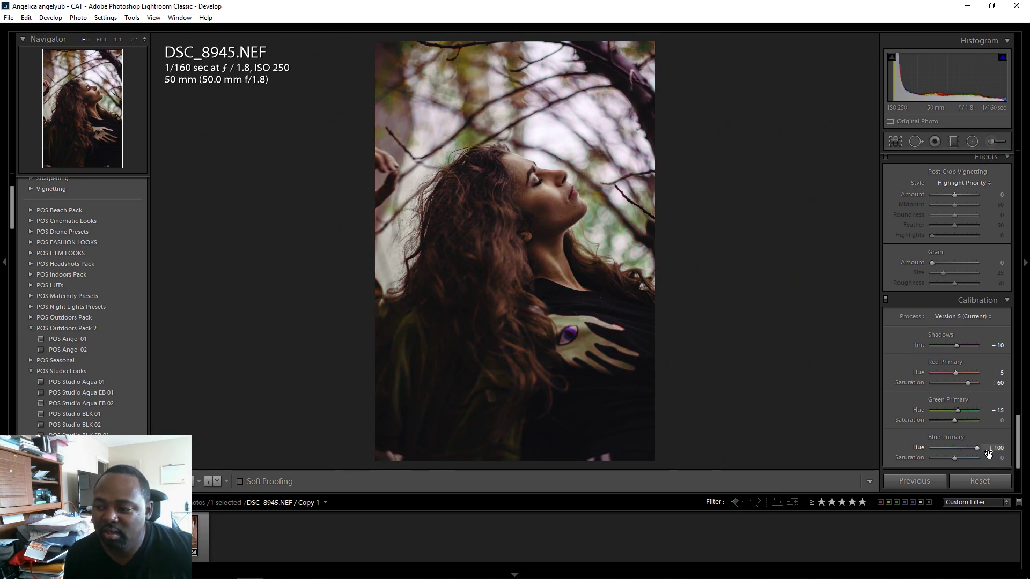
type("-100")
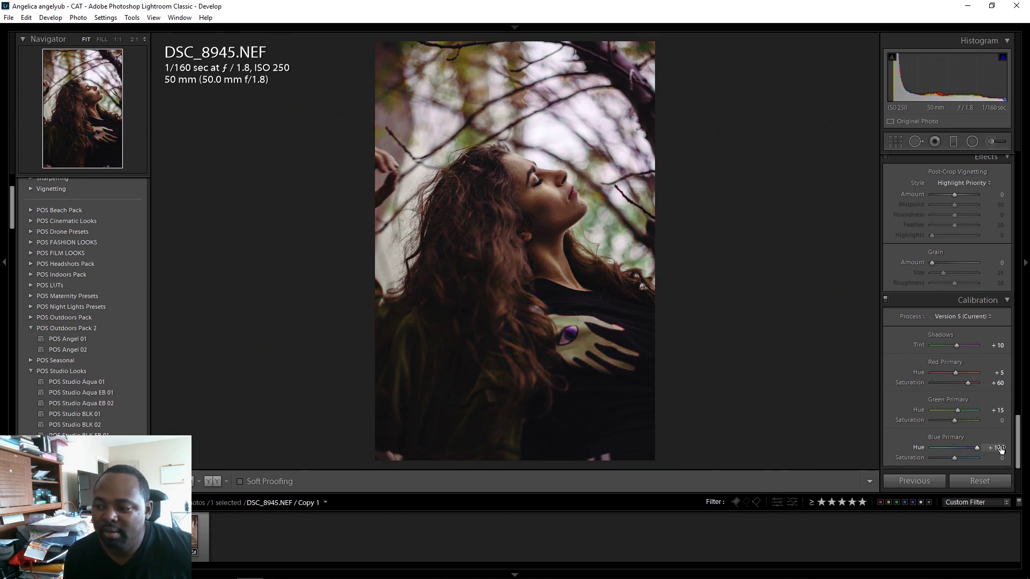
key("Return")
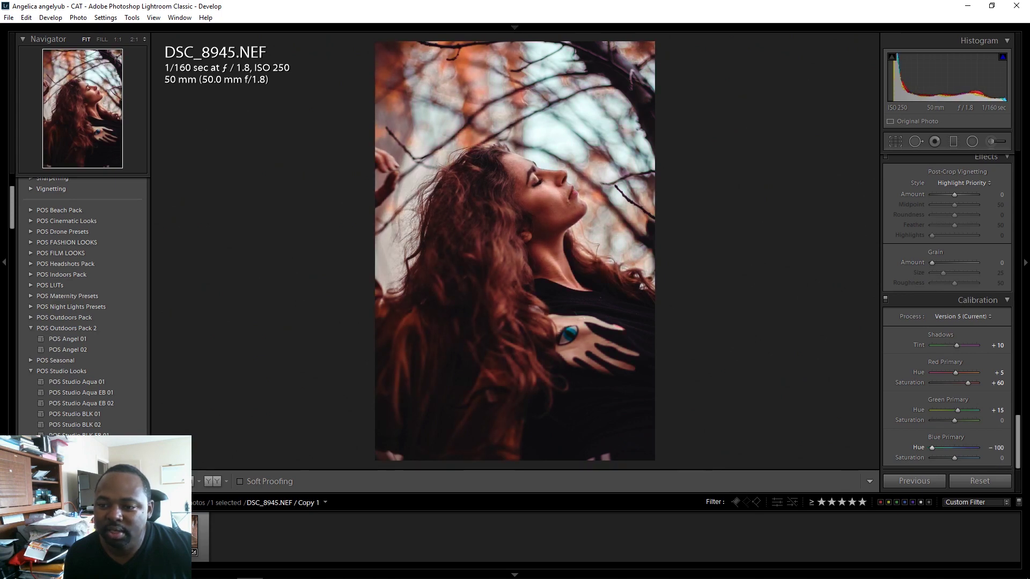
- Set the Blue Primary Hue to -5 and its Saturation to +50, previewing the Saturation at +100 first
left_click(998, 448)
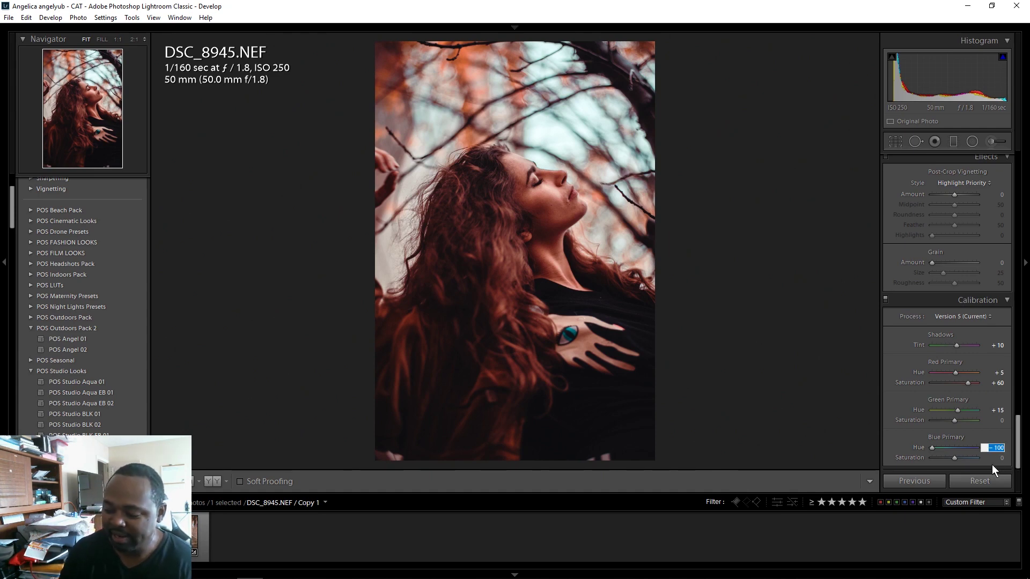
type("-5")
key("Return")
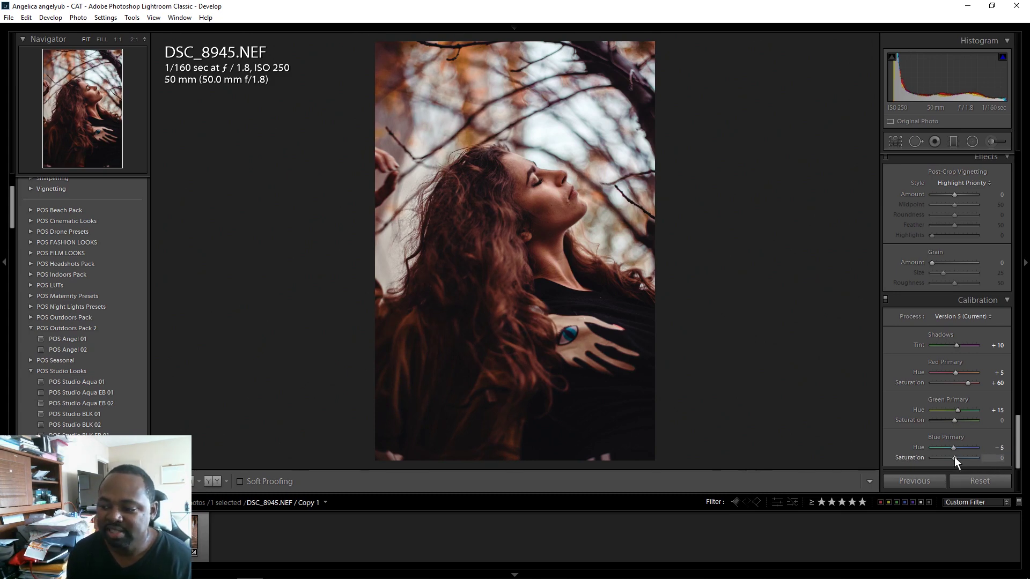
left_click_drag(961, 458, 984, 451)
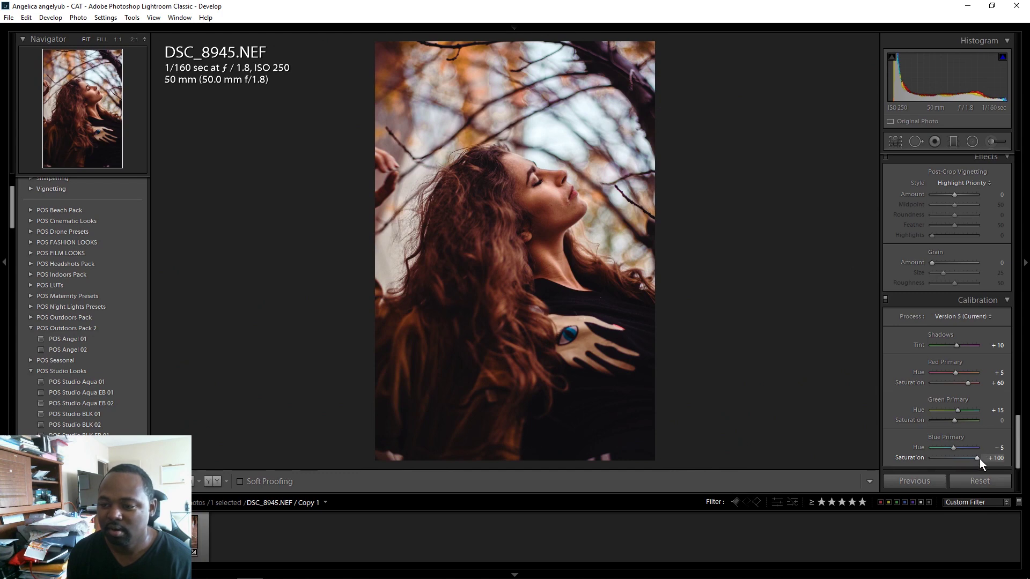
mouse_move(980, 456)
left_mouse_down()
mouse_move(955, 458)
mouse_move(976, 455)
left_mouse_up()
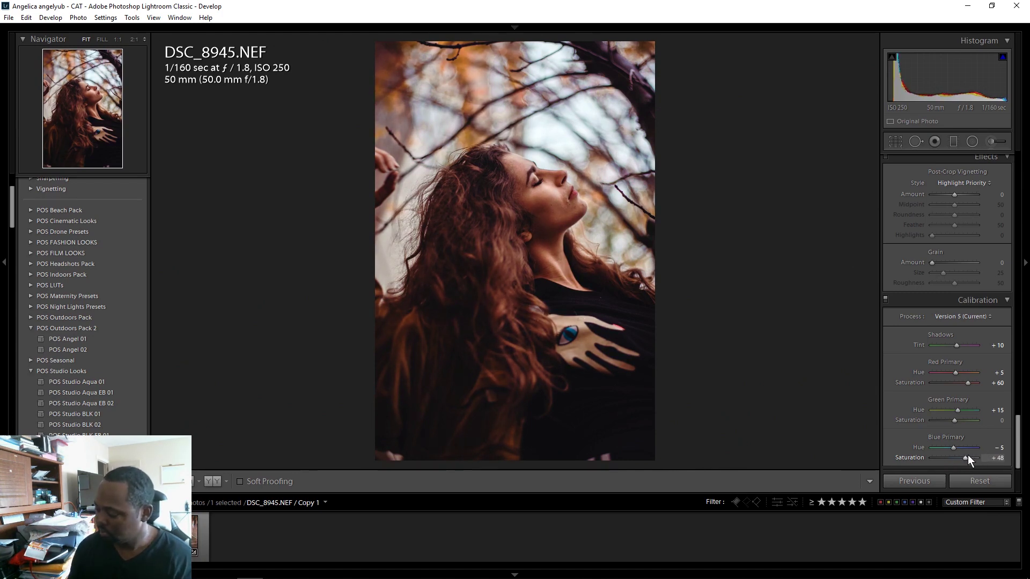
left_click(1001, 460)
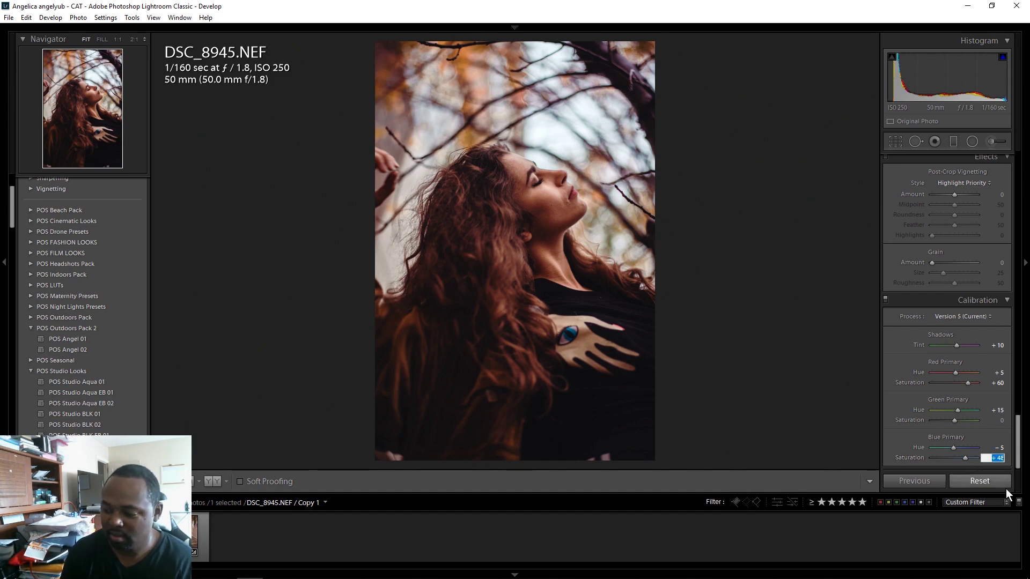
type("50")
key("Return")
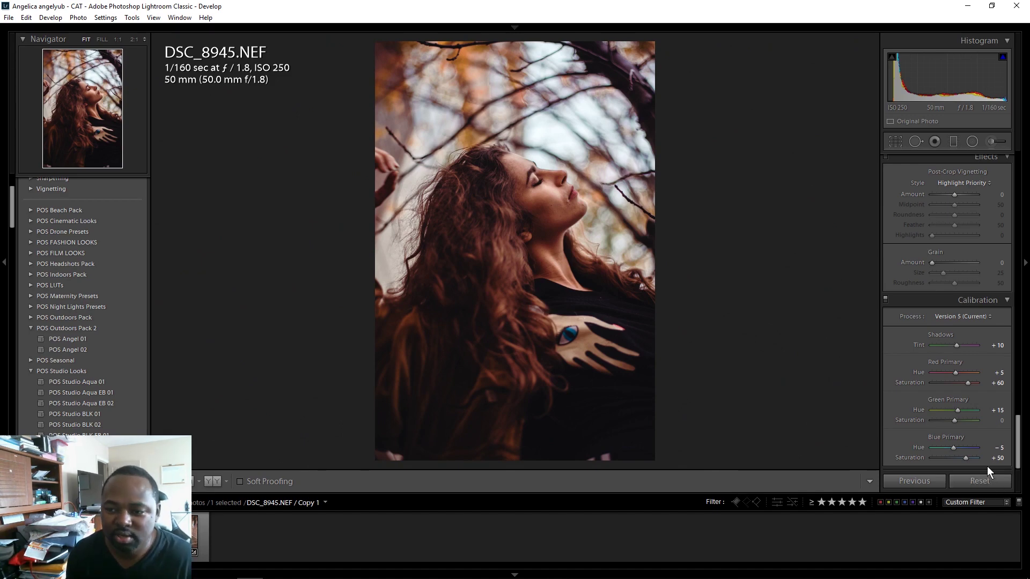
- Compare the virtual copy with the finished edit of DSC_8945.NEF, and return to Copy 1
key("Left")
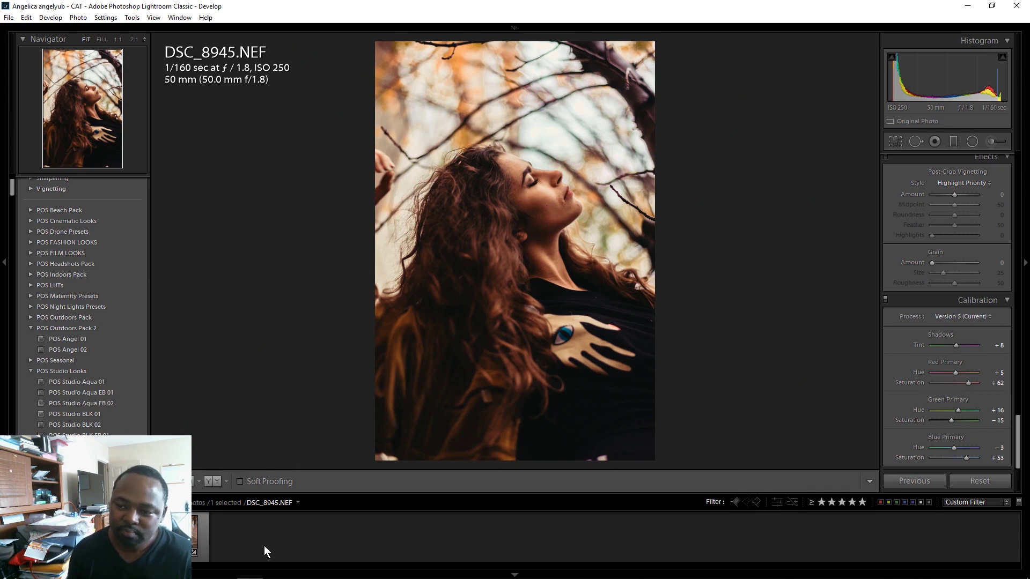
key("ctrl+apostrophe")
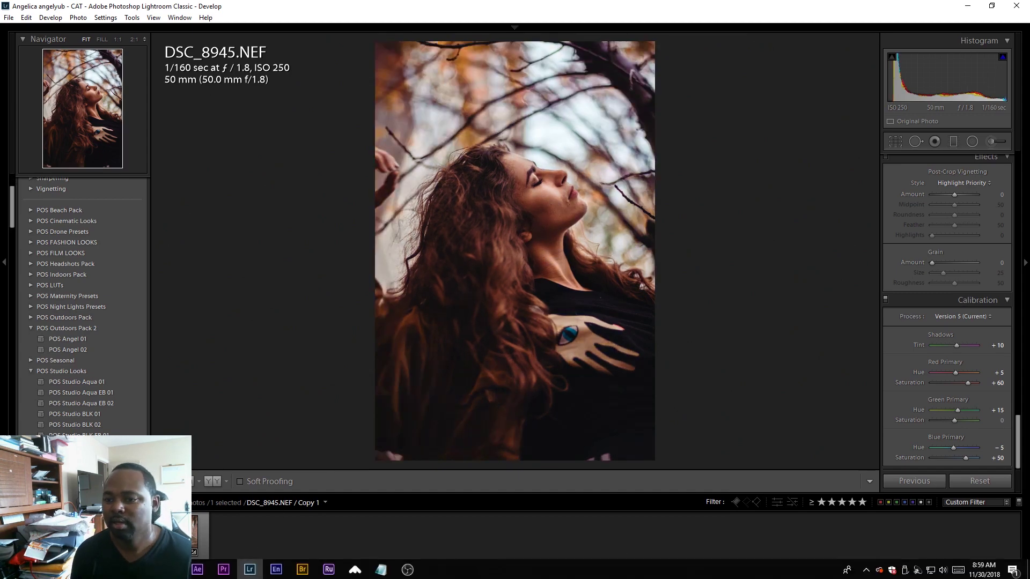
- Preview blue and stronger yellow Split Toning highlights, and set the highlights to the yellow swatch with hue 52 and saturation 64
scroll(1019, 420, "up", 2)
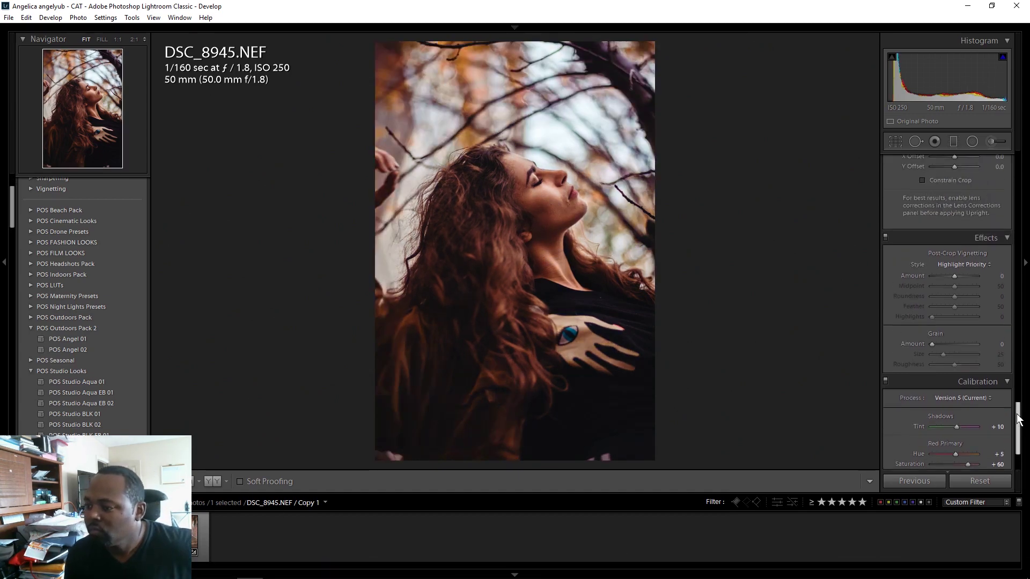
left_click_drag(1020, 420, 1004, 282)
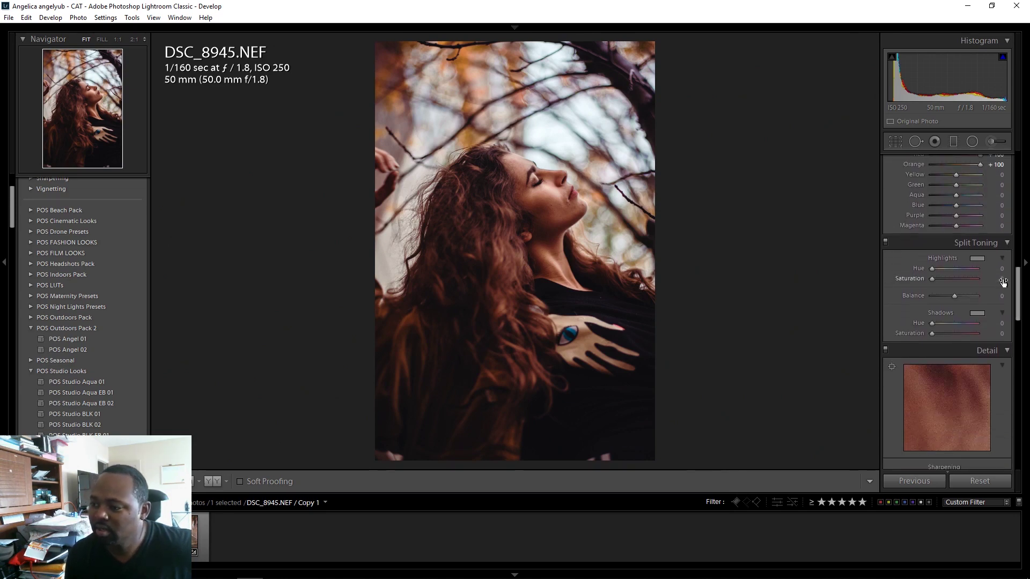
scroll(906, 349, "up", 1)
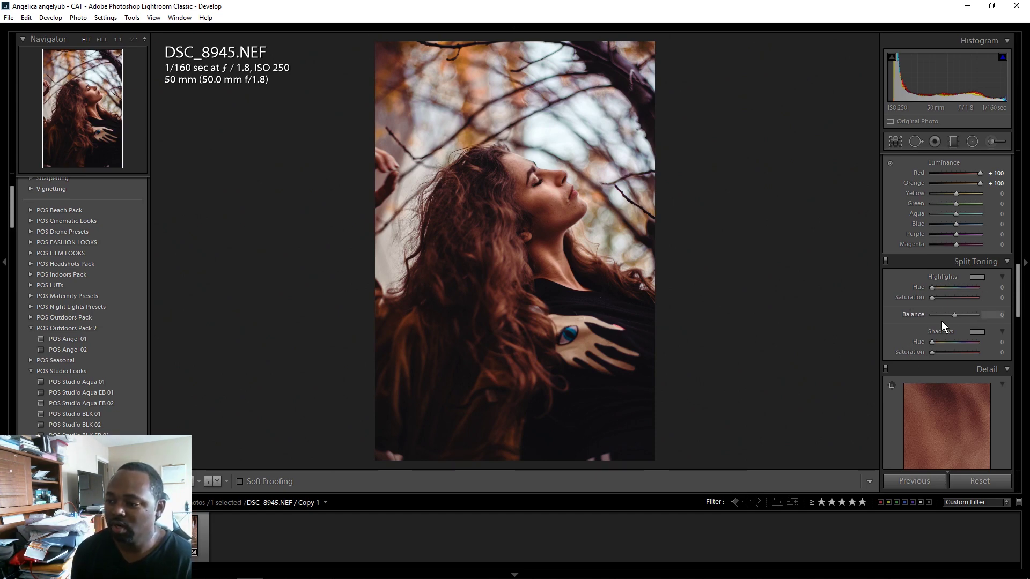
left_click(977, 278)
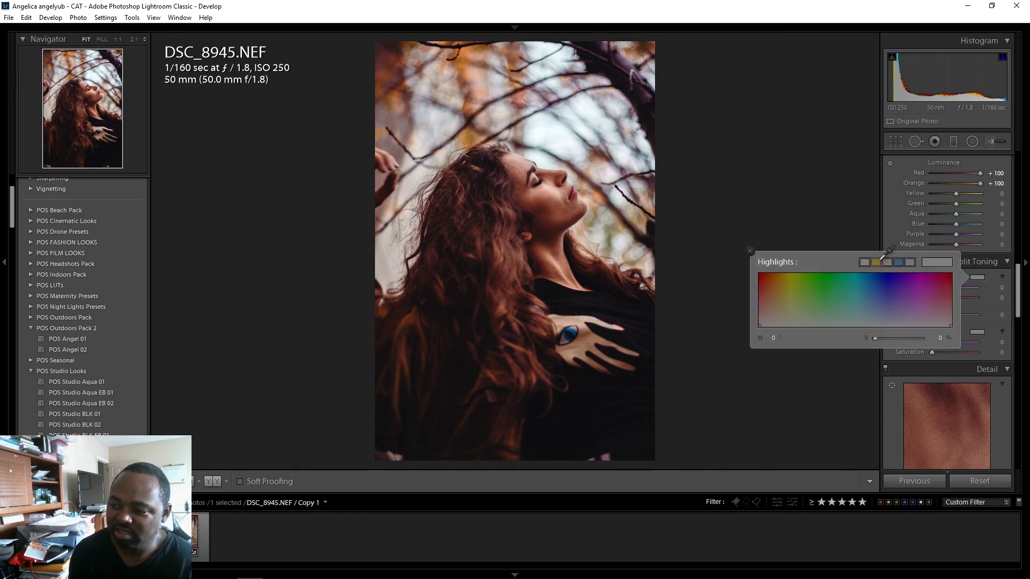
left_click(877, 262)
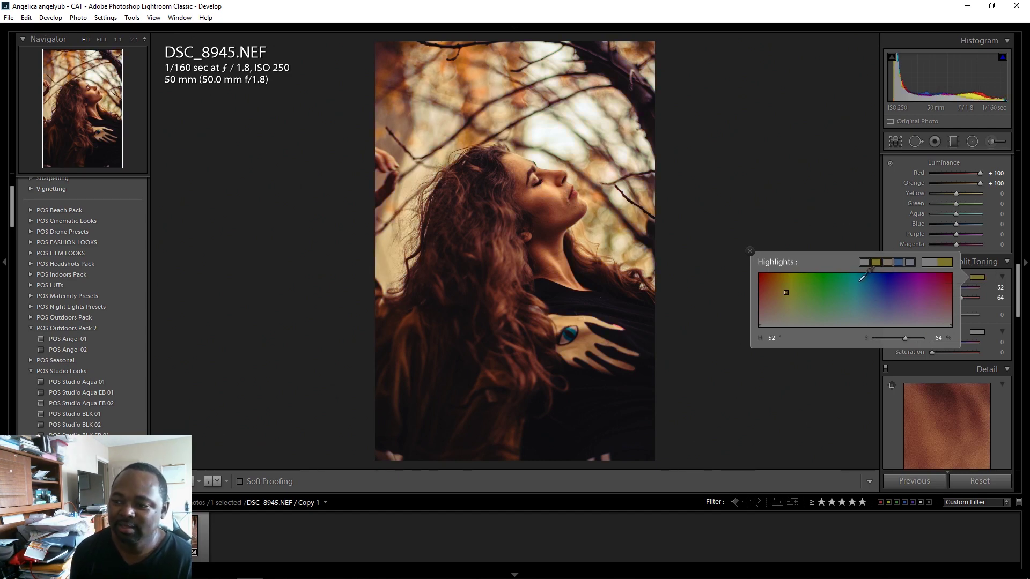
left_click(901, 263)
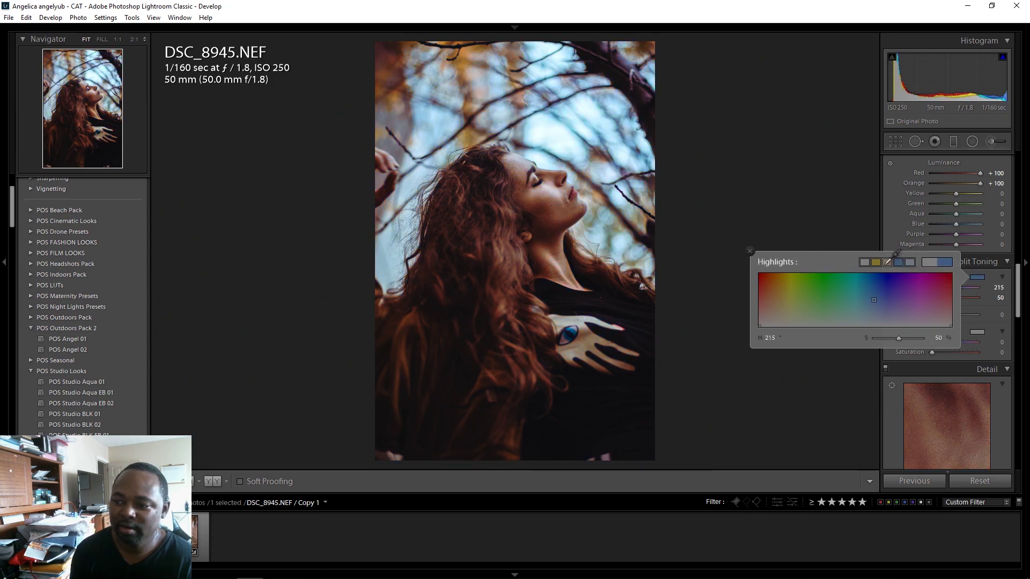
left_click(876, 263)
mouse_move(821, 279)
left_mouse_down()
mouse_move(907, 284)
mouse_move(870, 294)
mouse_move(778, 282)
mouse_move(815, 289)
mouse_move(787, 292)
left_mouse_up()
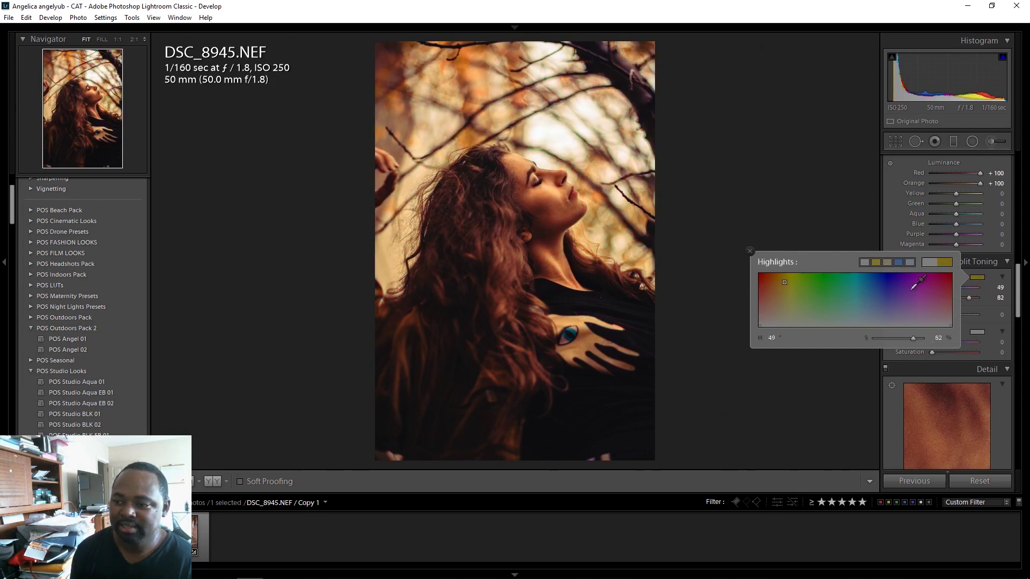
left_click(876, 262)
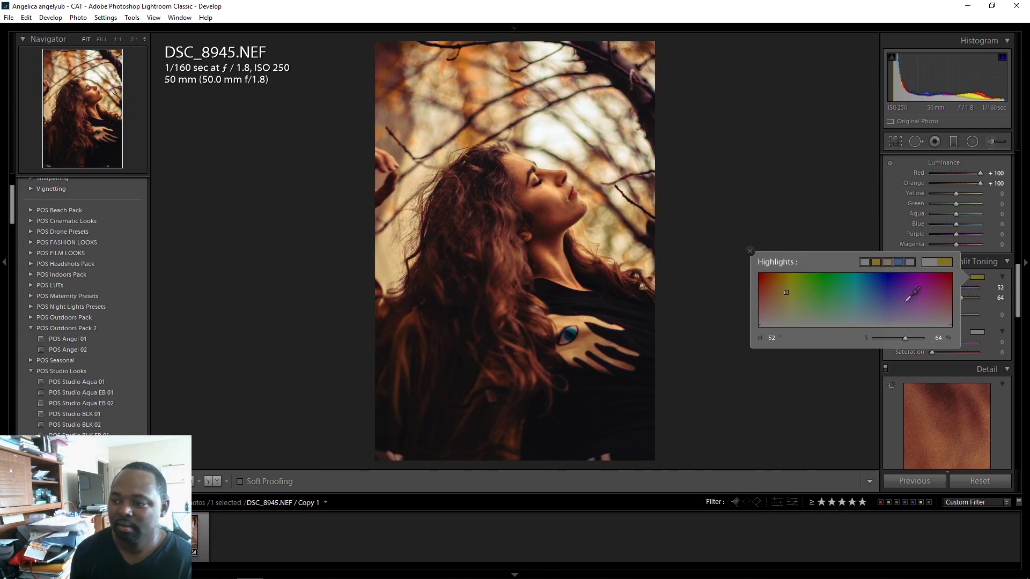
- Close the Split Toning highlights colour picker and set the highlights Saturation to 20, trying 25 and 24 first
left_click(832, 13)
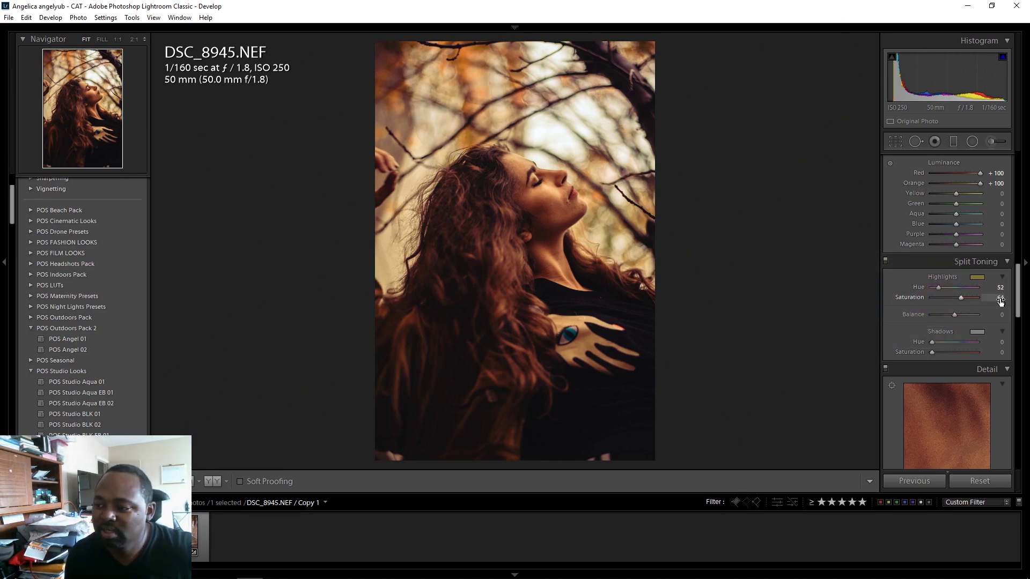
left_click_drag(1000, 301, 985, 301)
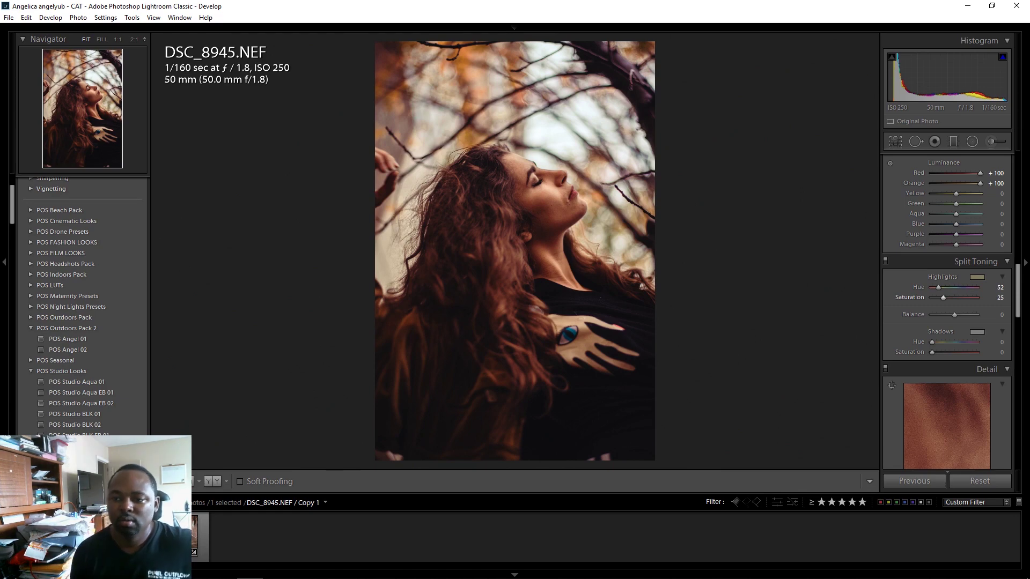
key("minus")
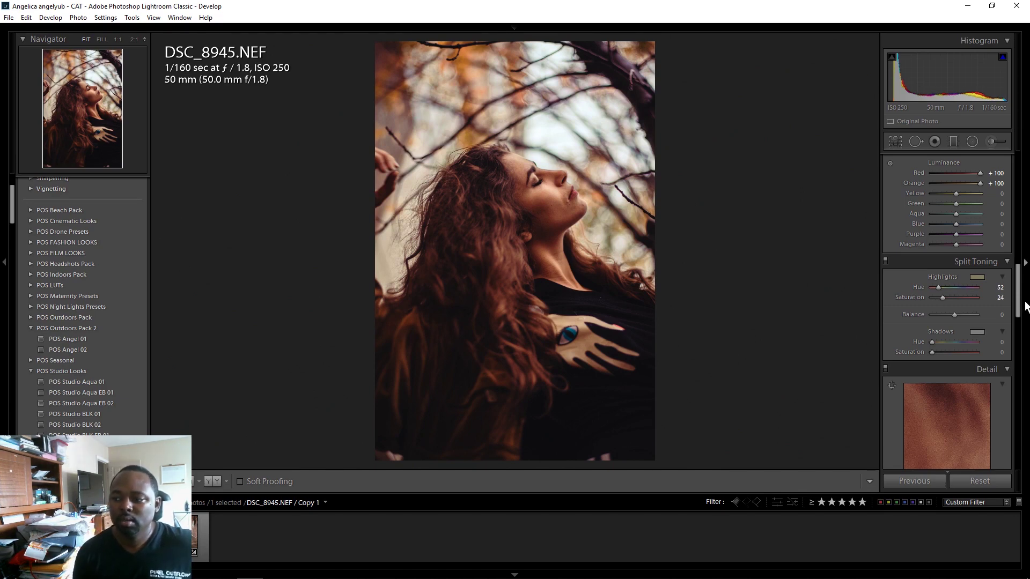
left_click(999, 298)
type("20")
key("Return")
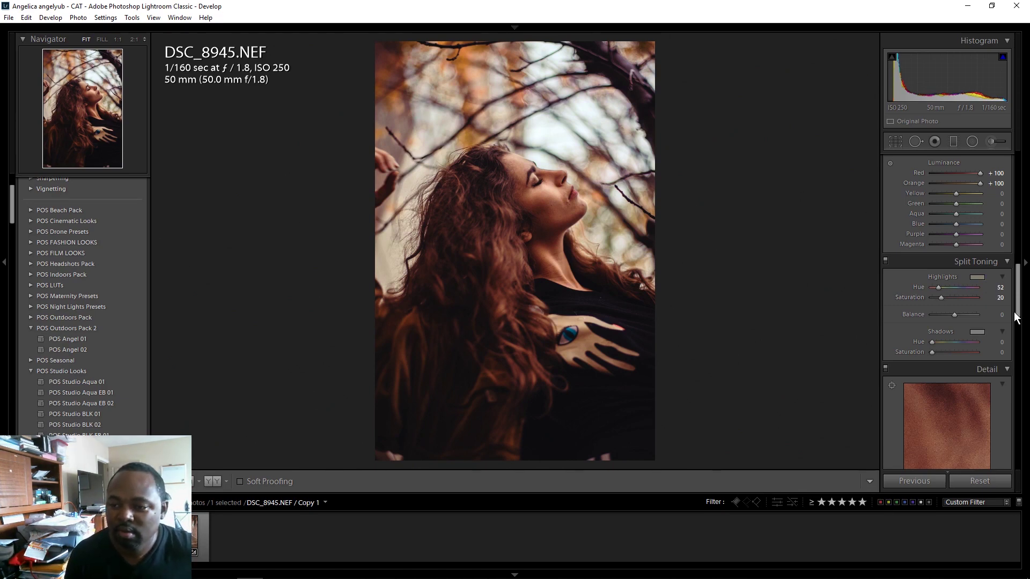
scroll(1017, 311, "down", 1)
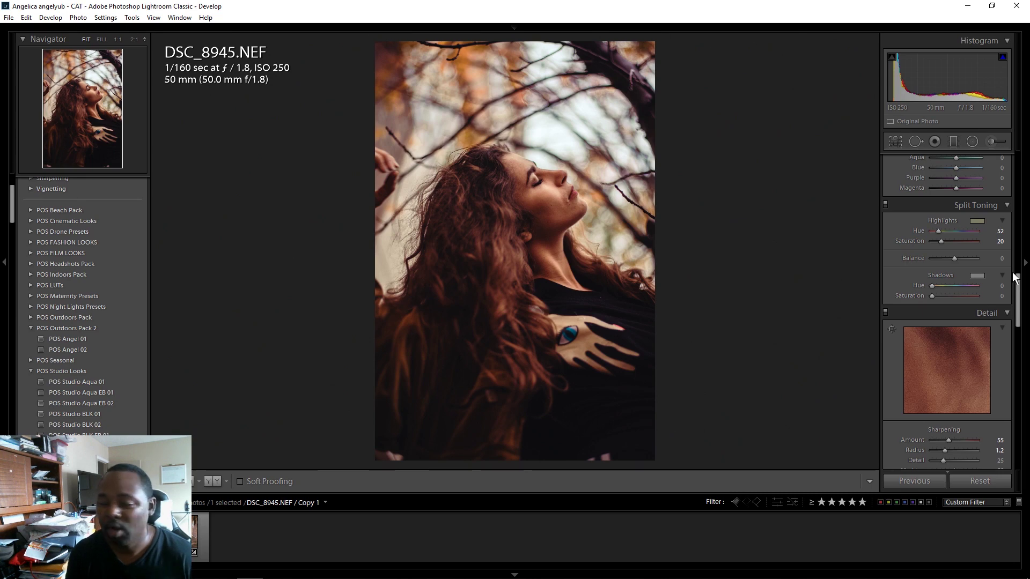
left_click_drag(1015, 278, 809, 421)
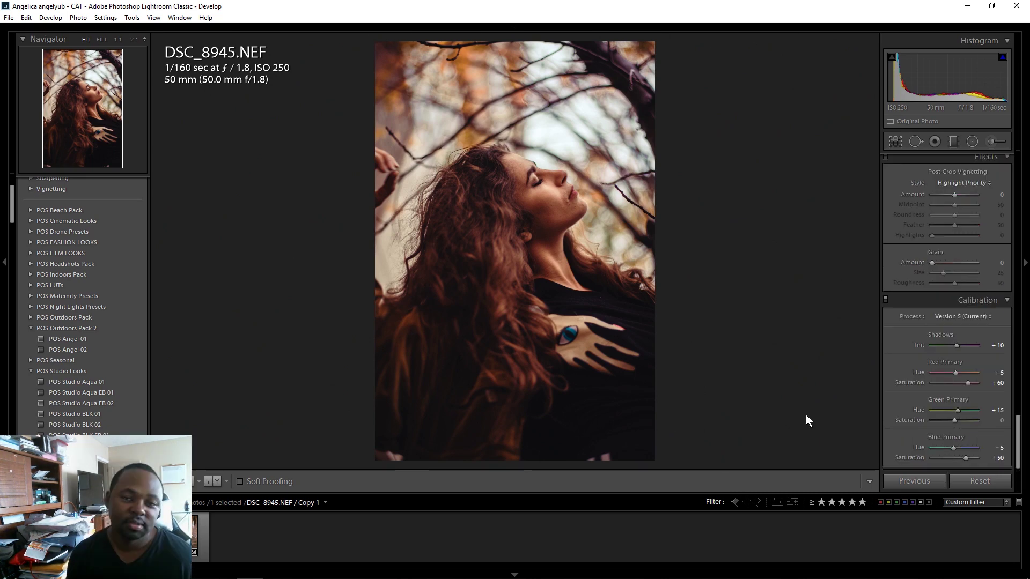